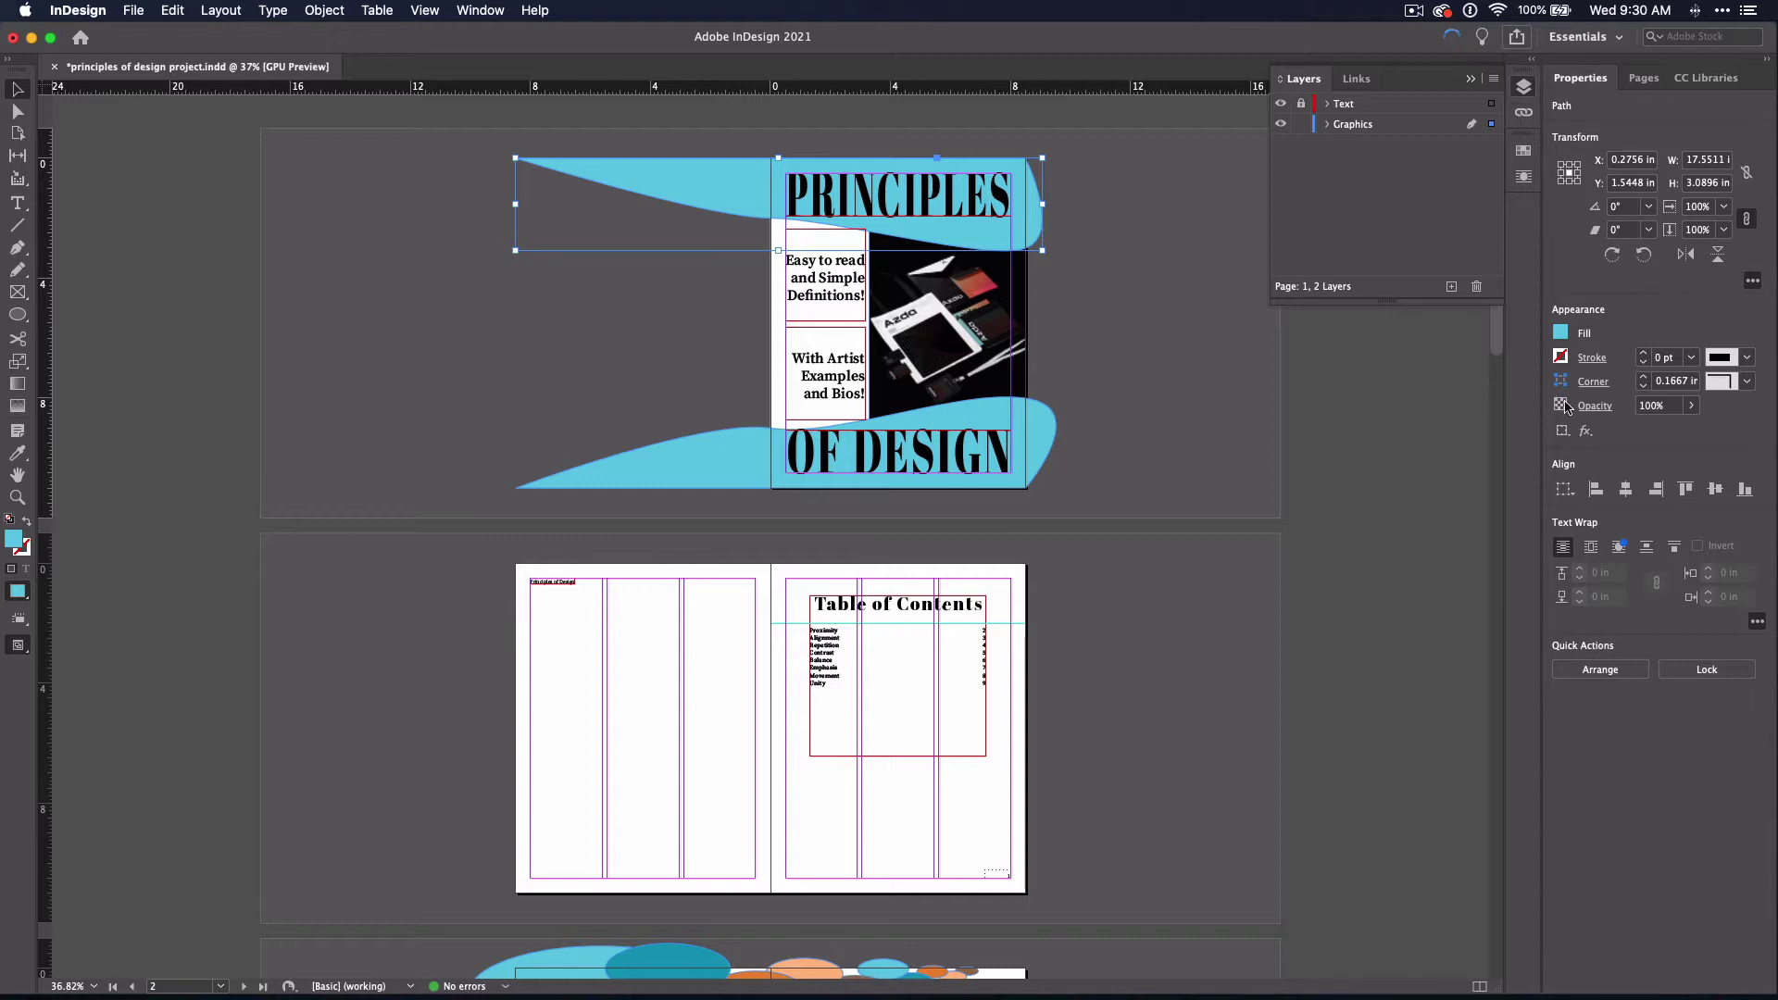
# Step: Try making the top cyan wave semi-transparent with the Opacity slider
pyautogui.click(1691, 406)
pyautogui.moveTo(1696, 435)
pyautogui.mouseDown()
pyautogui.moveTo(1619, 442)
pyautogui.moveTo(1707, 453)
pyautogui.mouseUp()
# Step: Delete the top cyan wave, unlock and activate the Text layer, then undo the deletion
pyautogui.press('Delete')
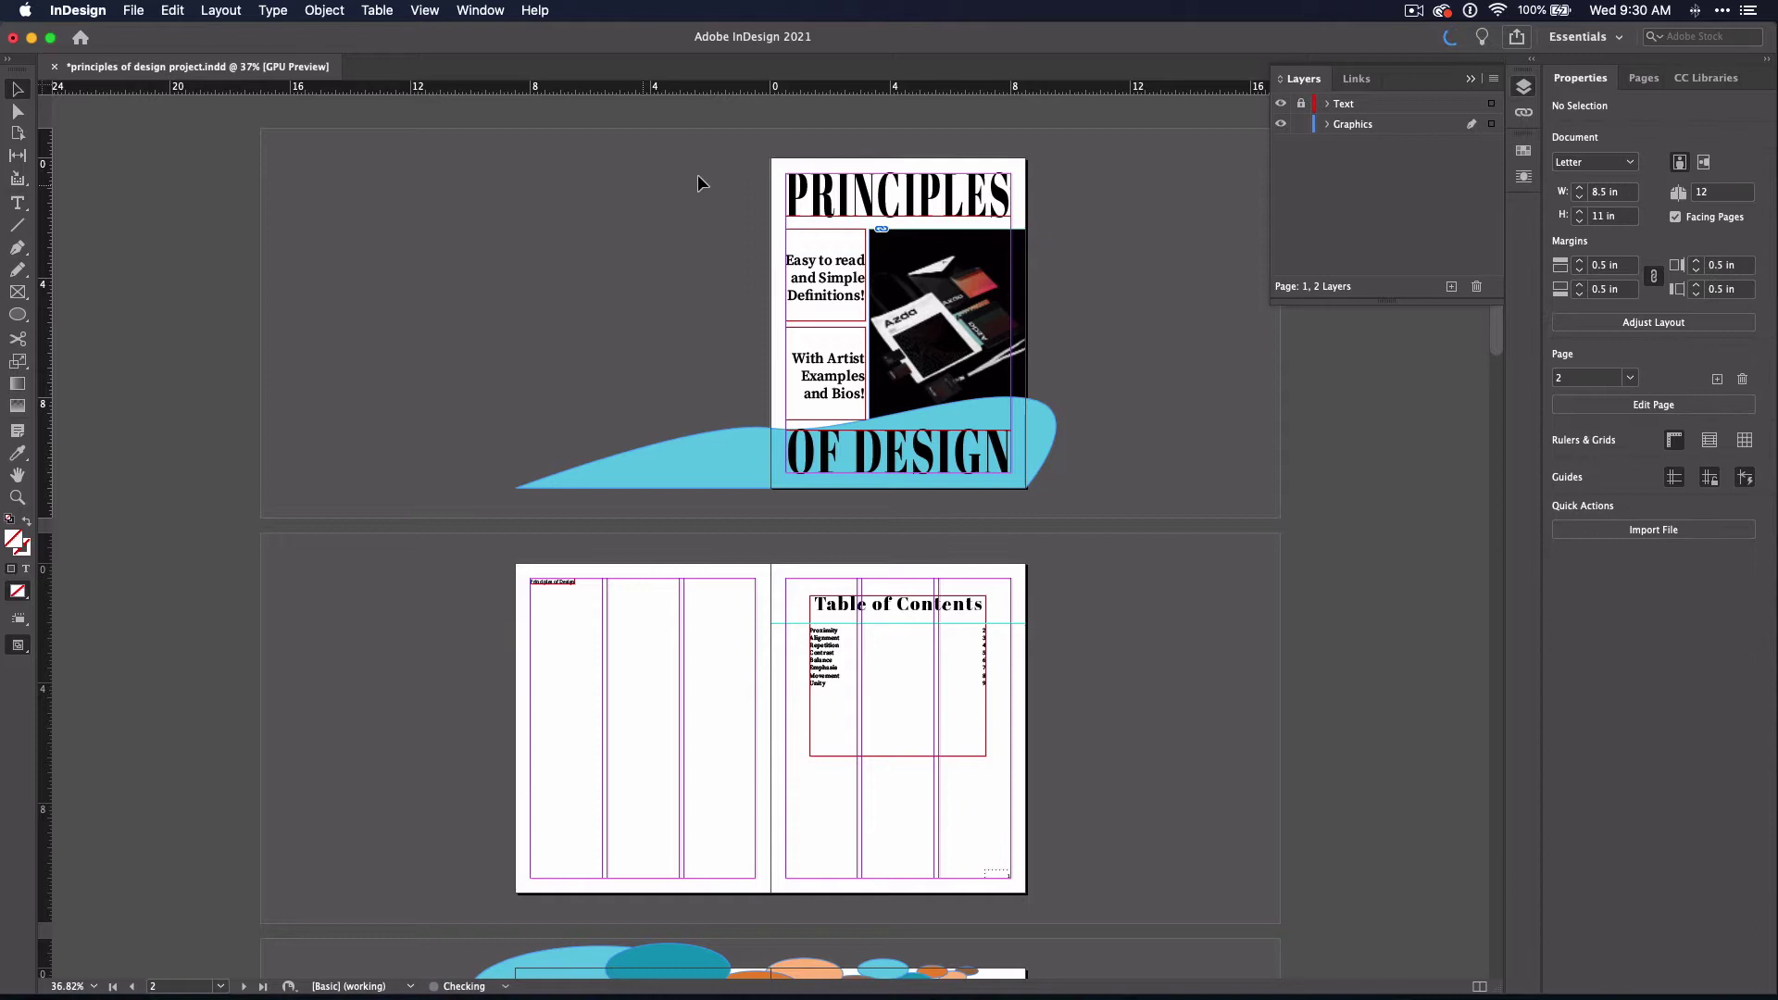
pyautogui.click(1301, 103)
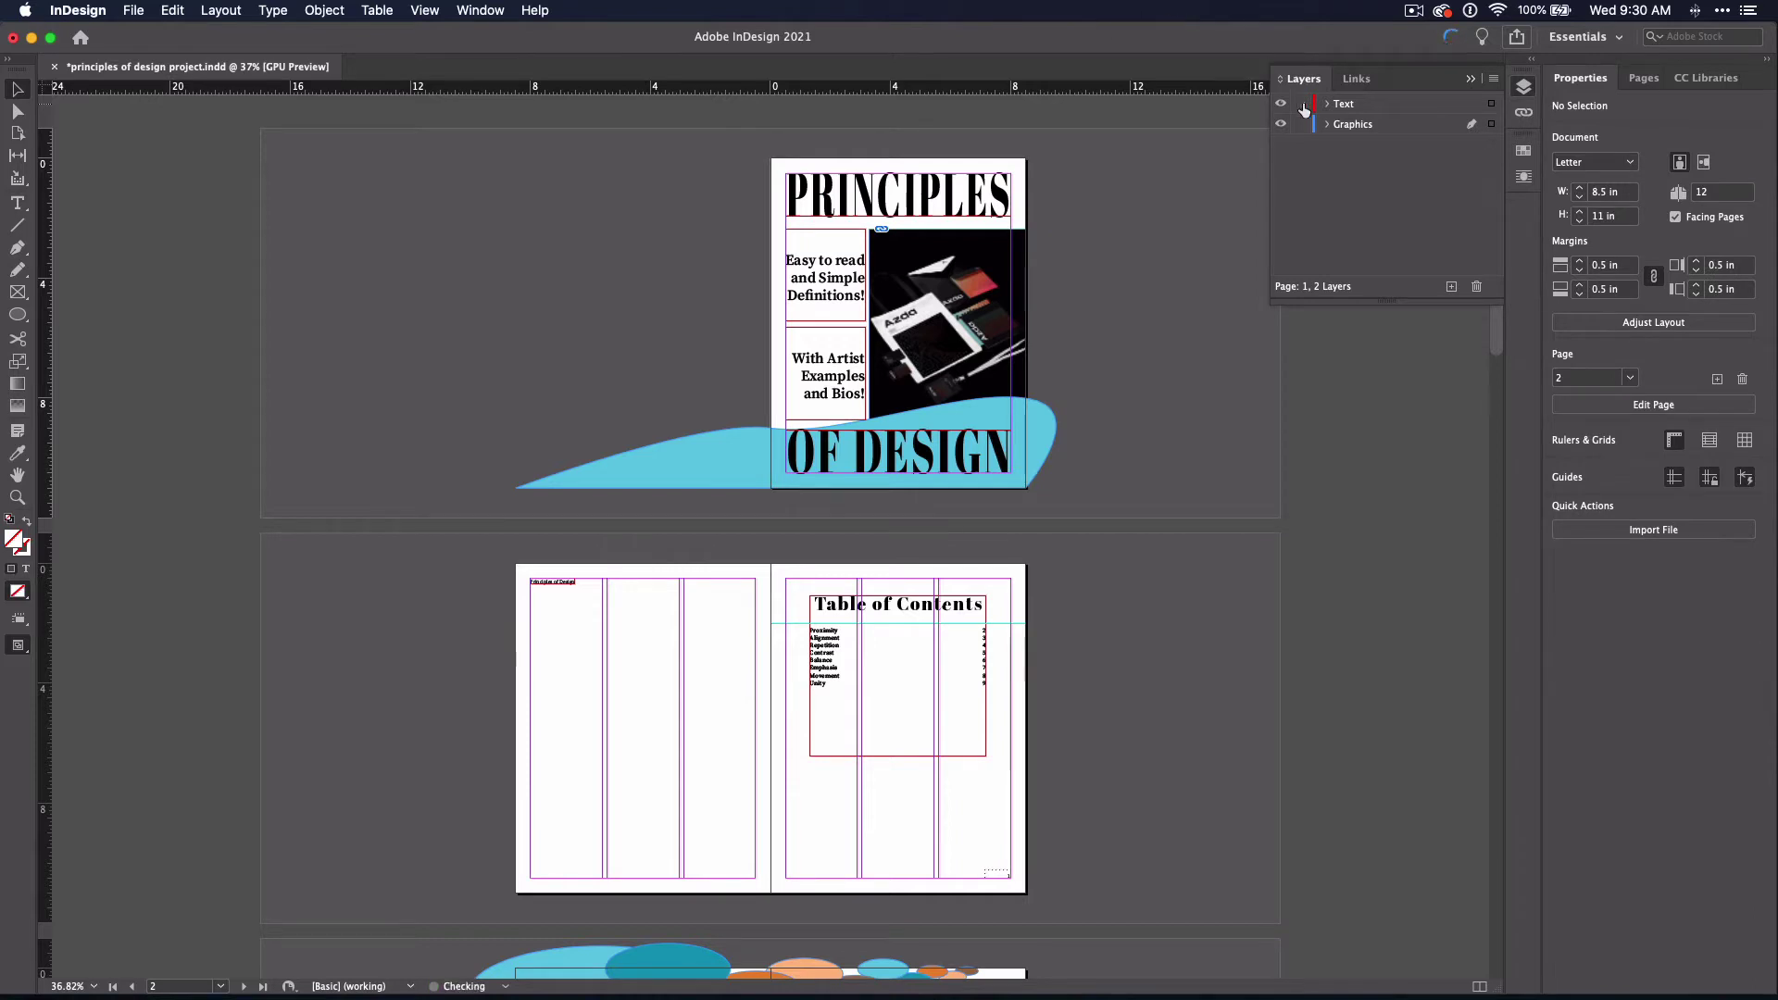
pyautogui.click(1385, 112)
pyautogui.press('super+z')
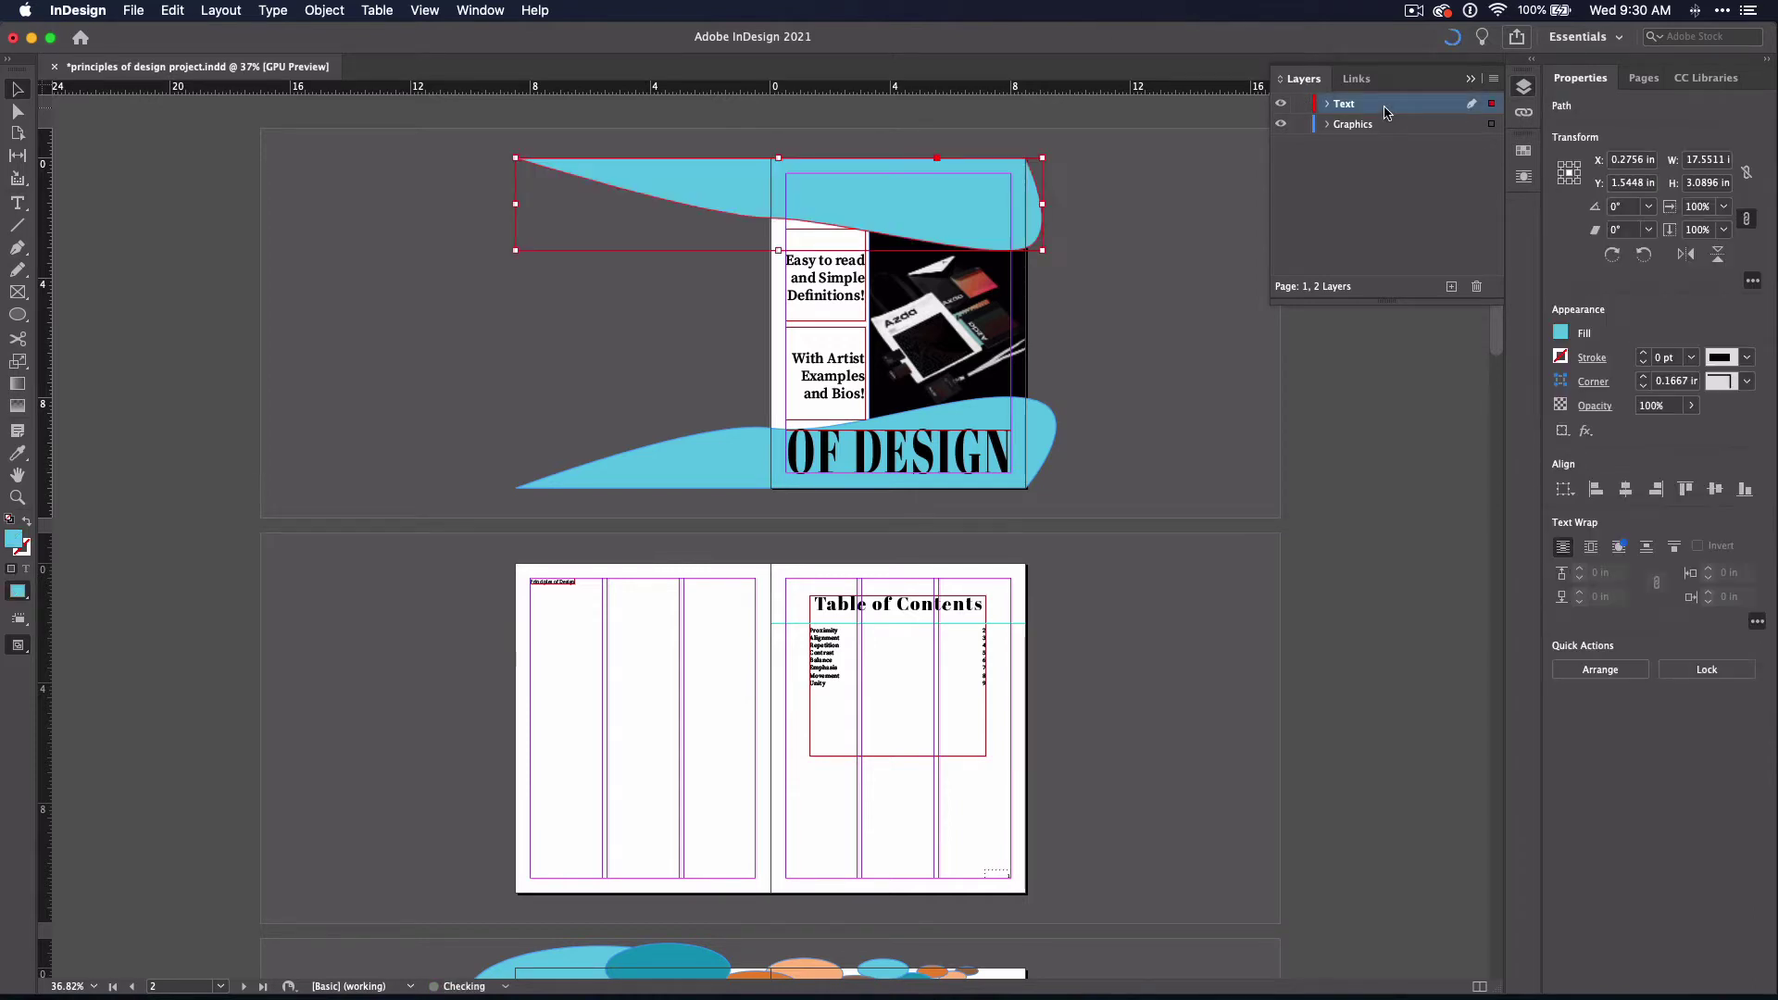
# Step: Try the top wave at 50% opacity, then restore it to full 100% opacity
pyautogui.click(1692, 405)
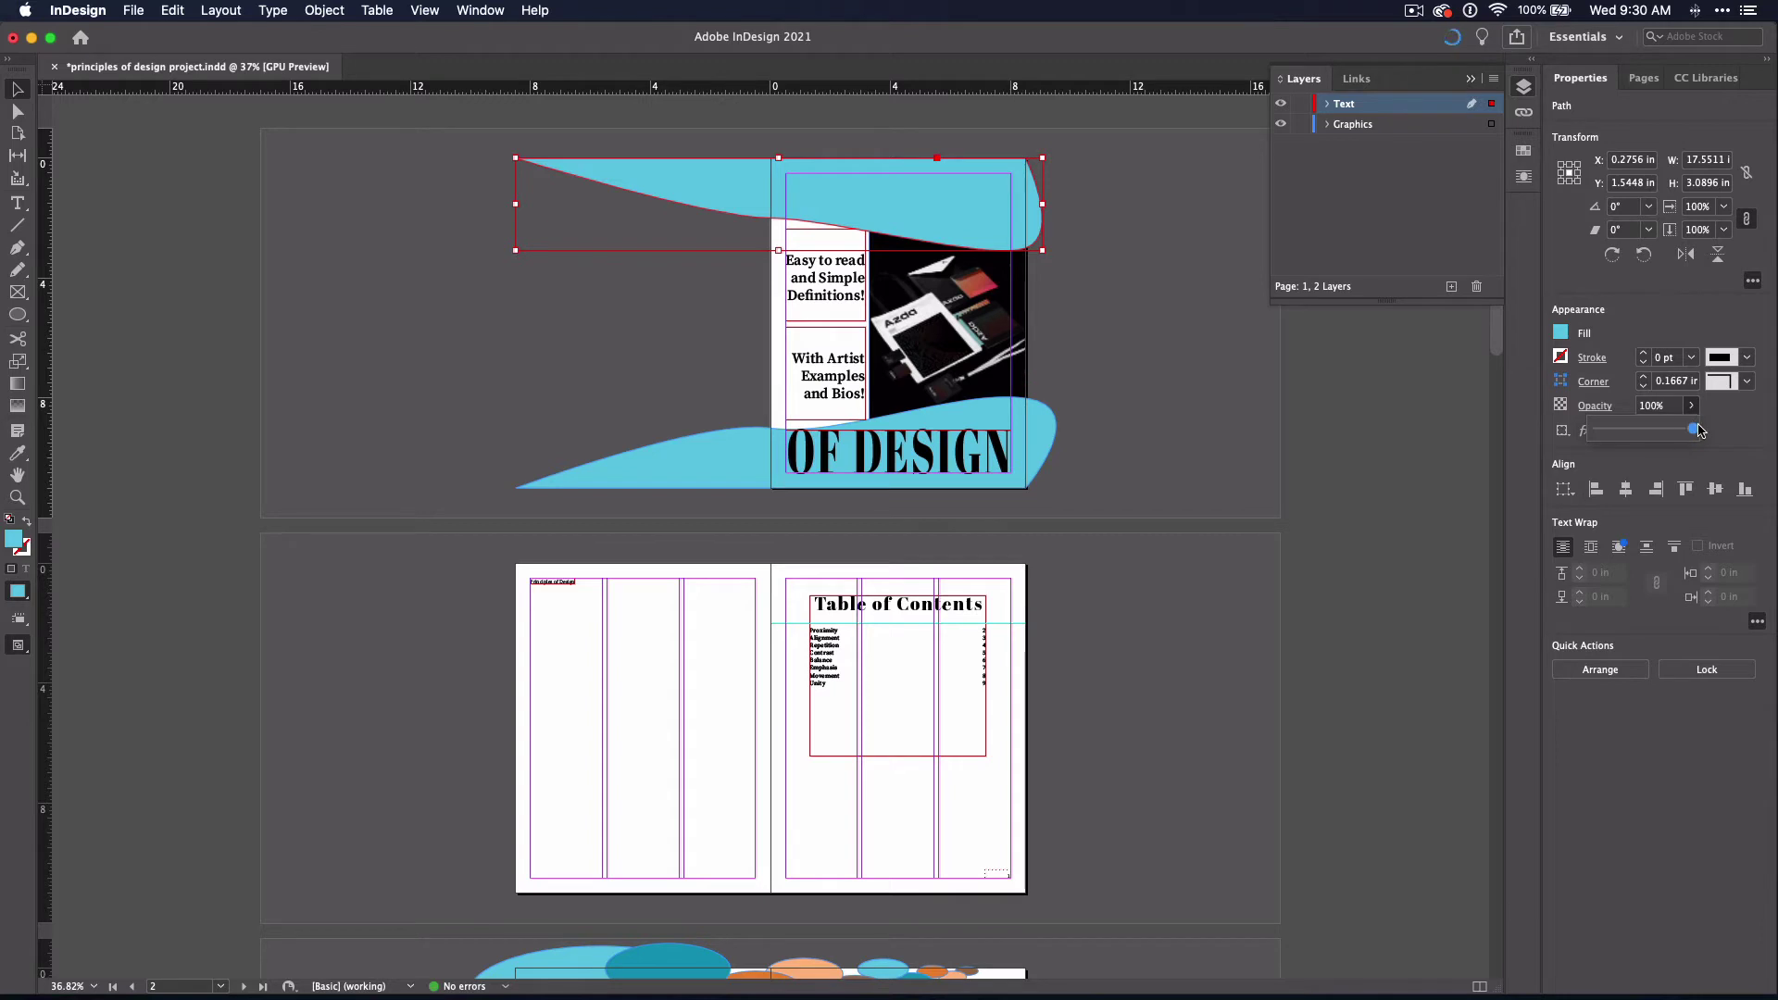
pyautogui.moveTo(1696, 430); pyautogui.dragTo(1645, 433)
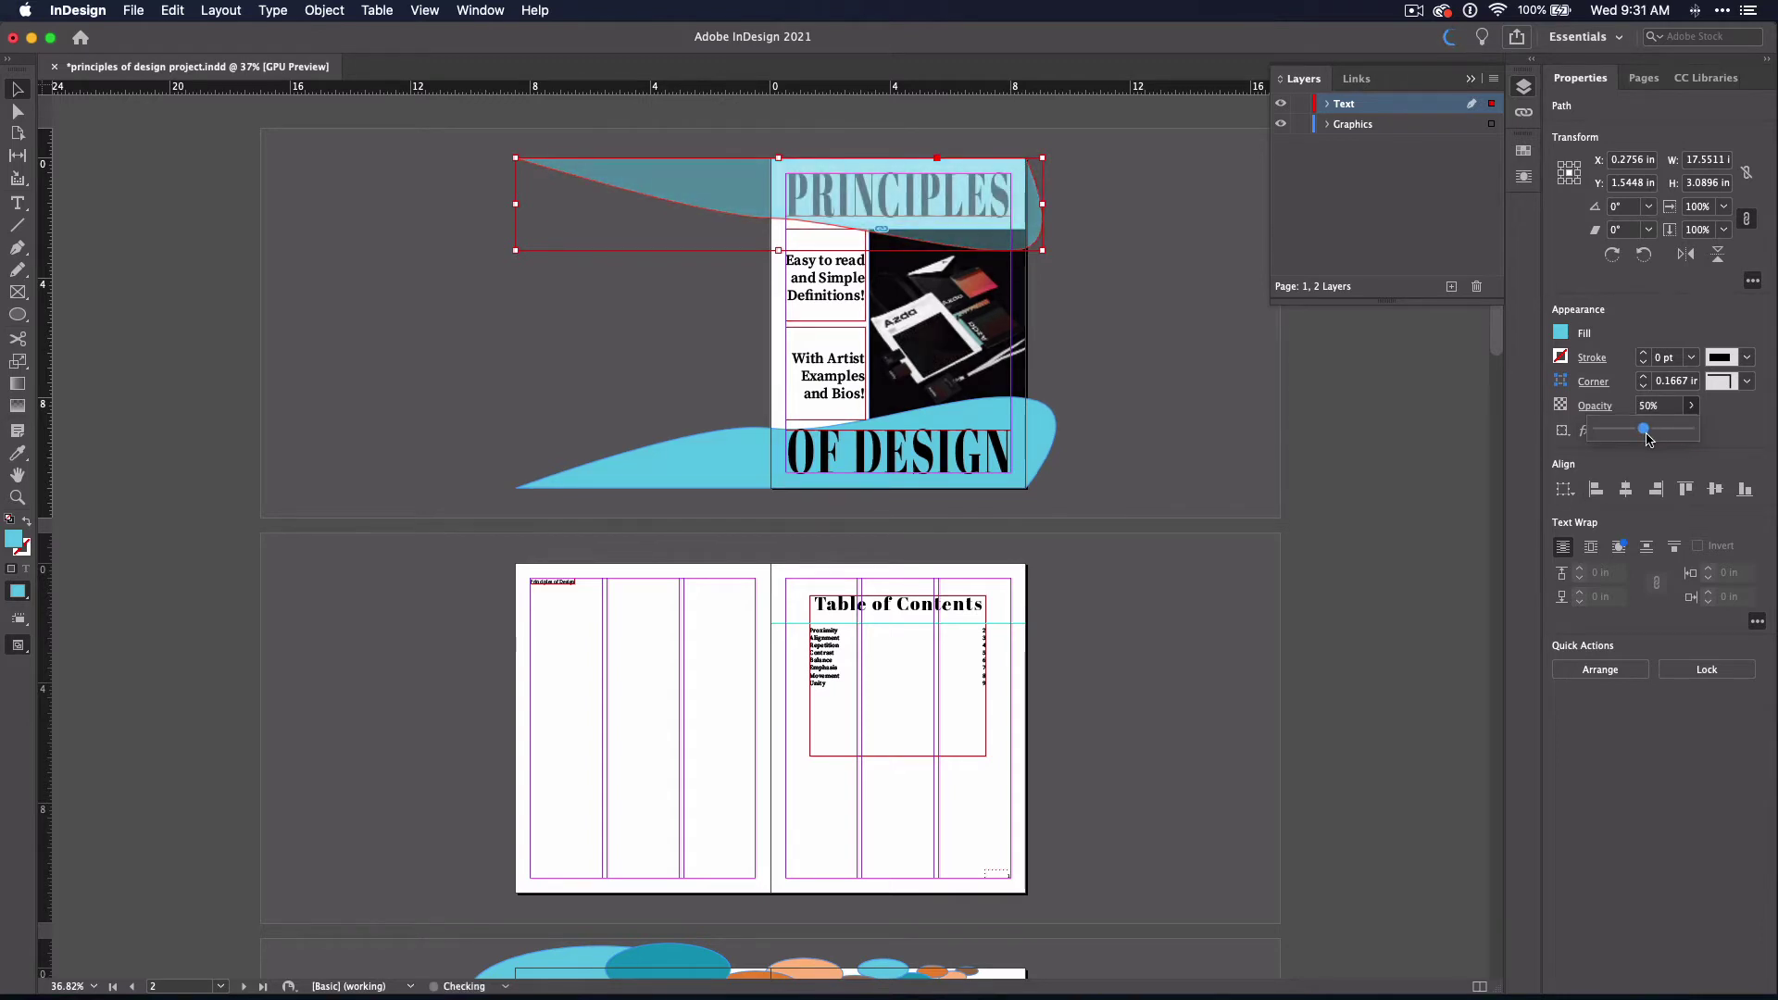
pyautogui.click(1178, 492)
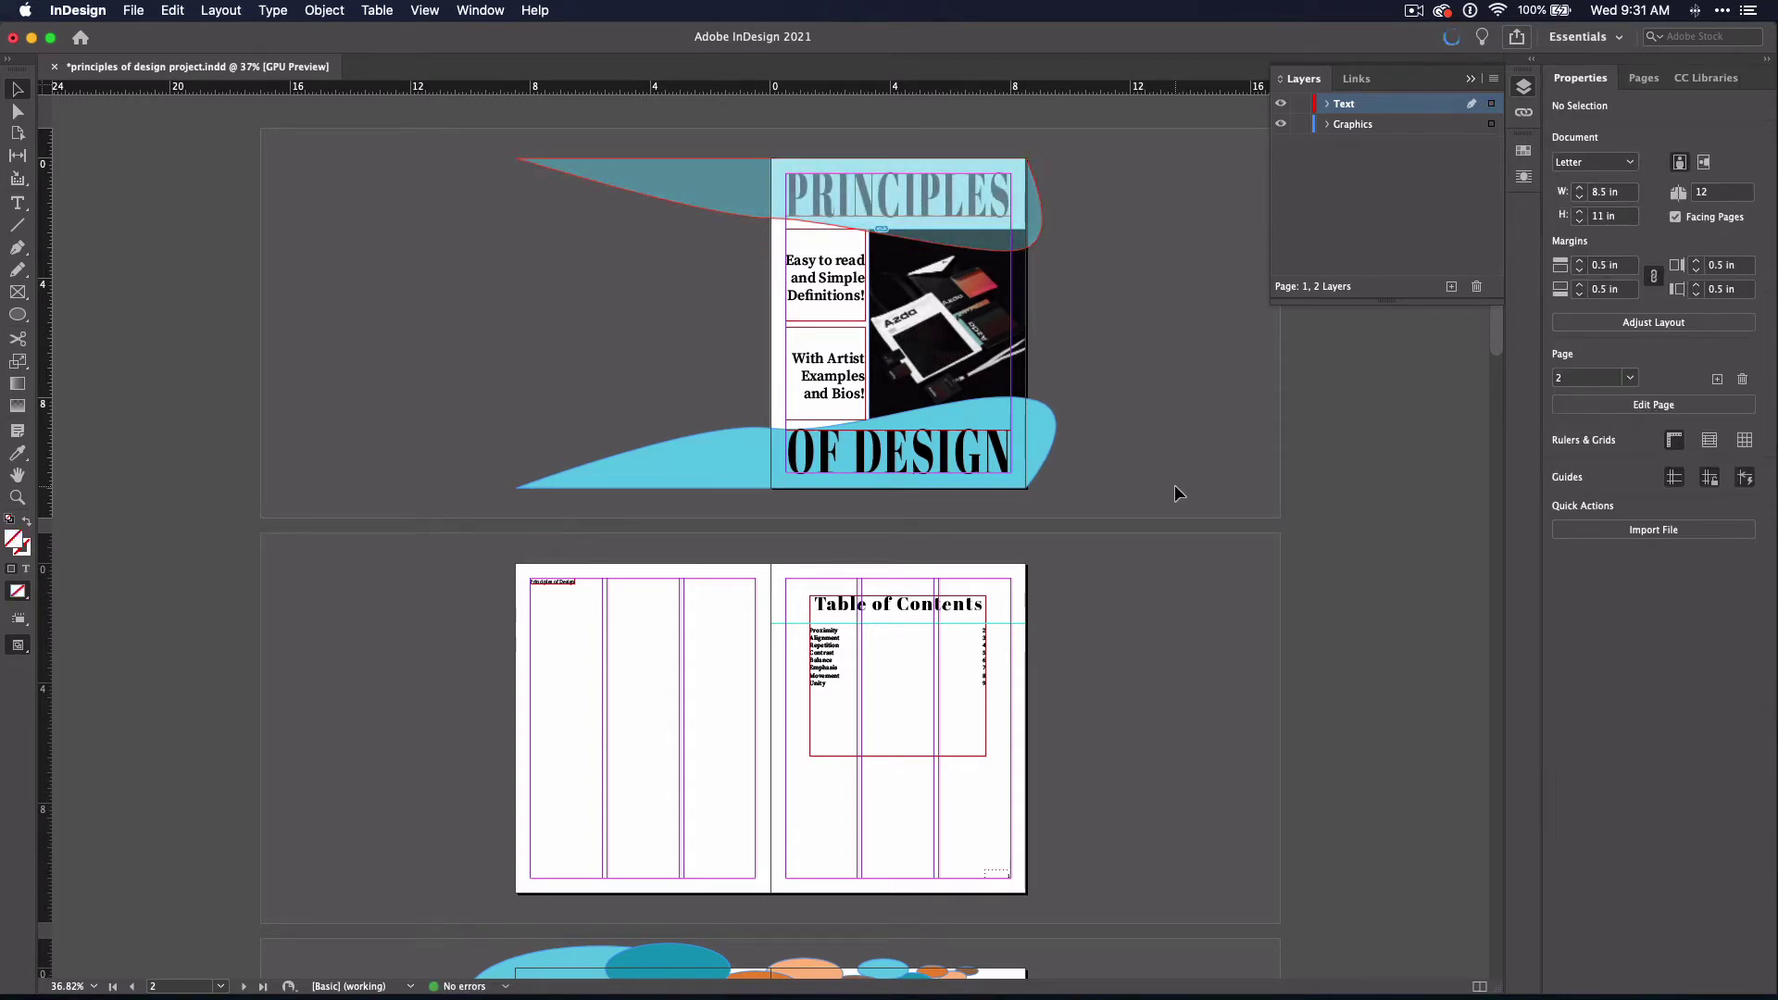
pyautogui.press('super+z')
pyautogui.press('super+z')
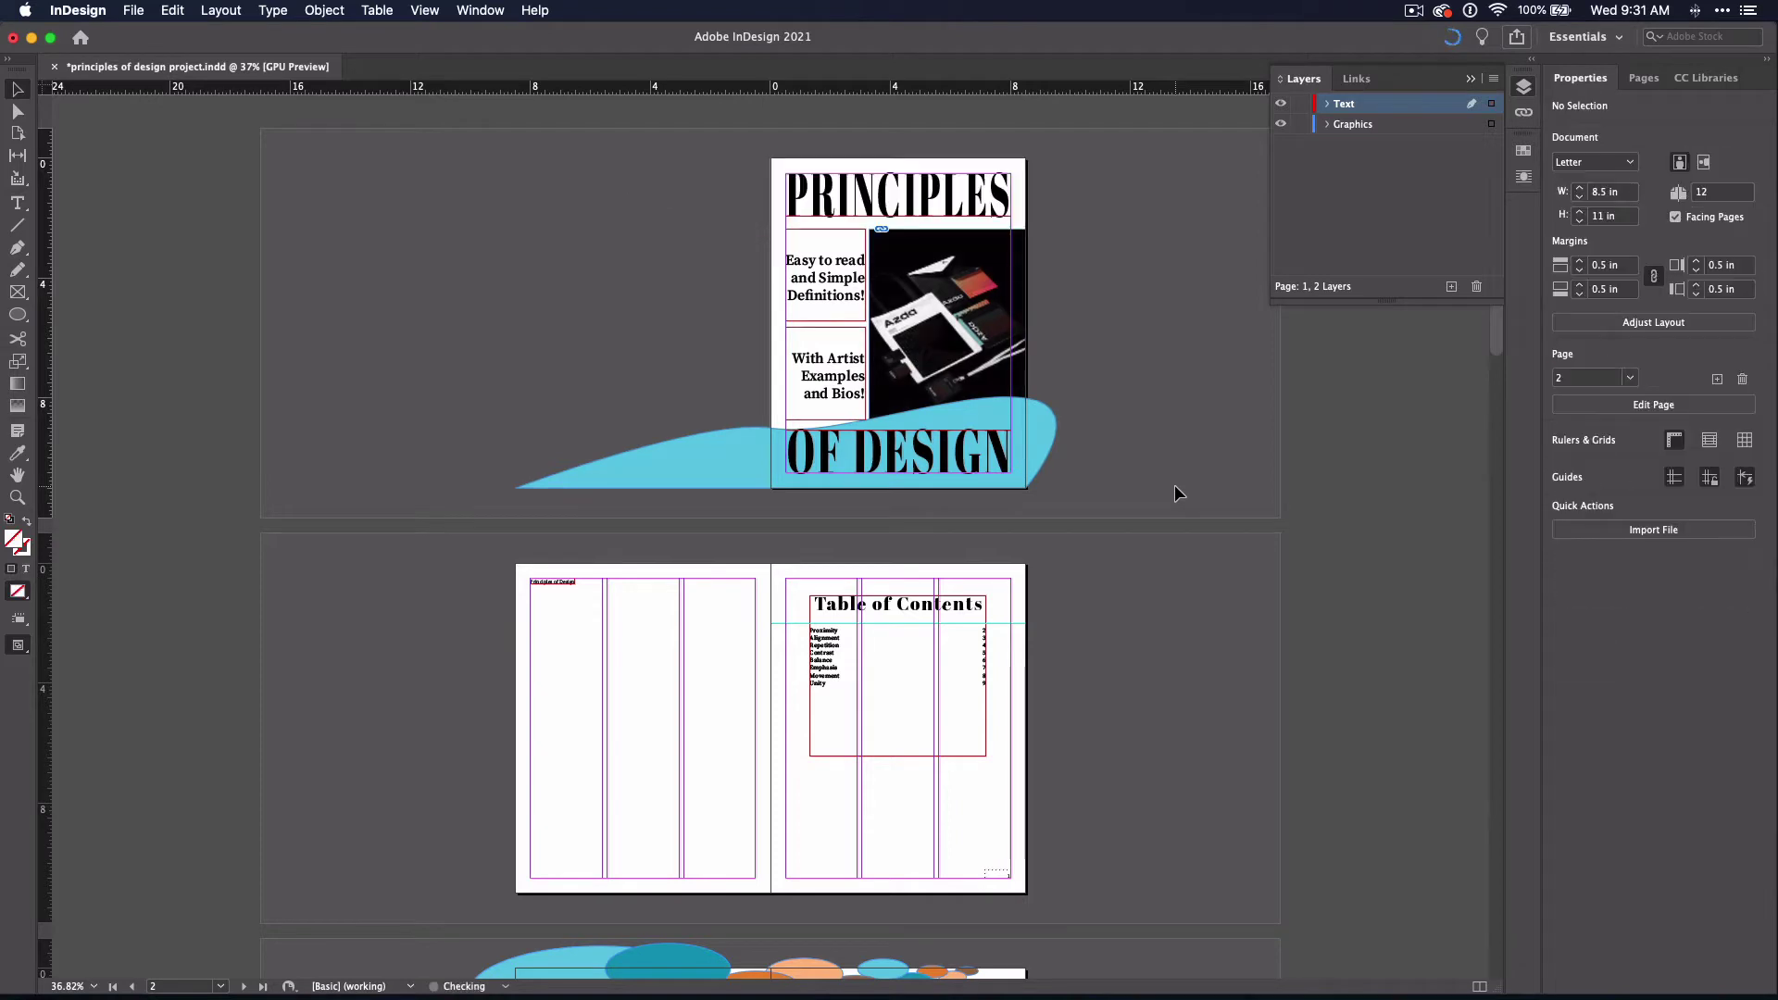
pyautogui.press('super+shift+z')
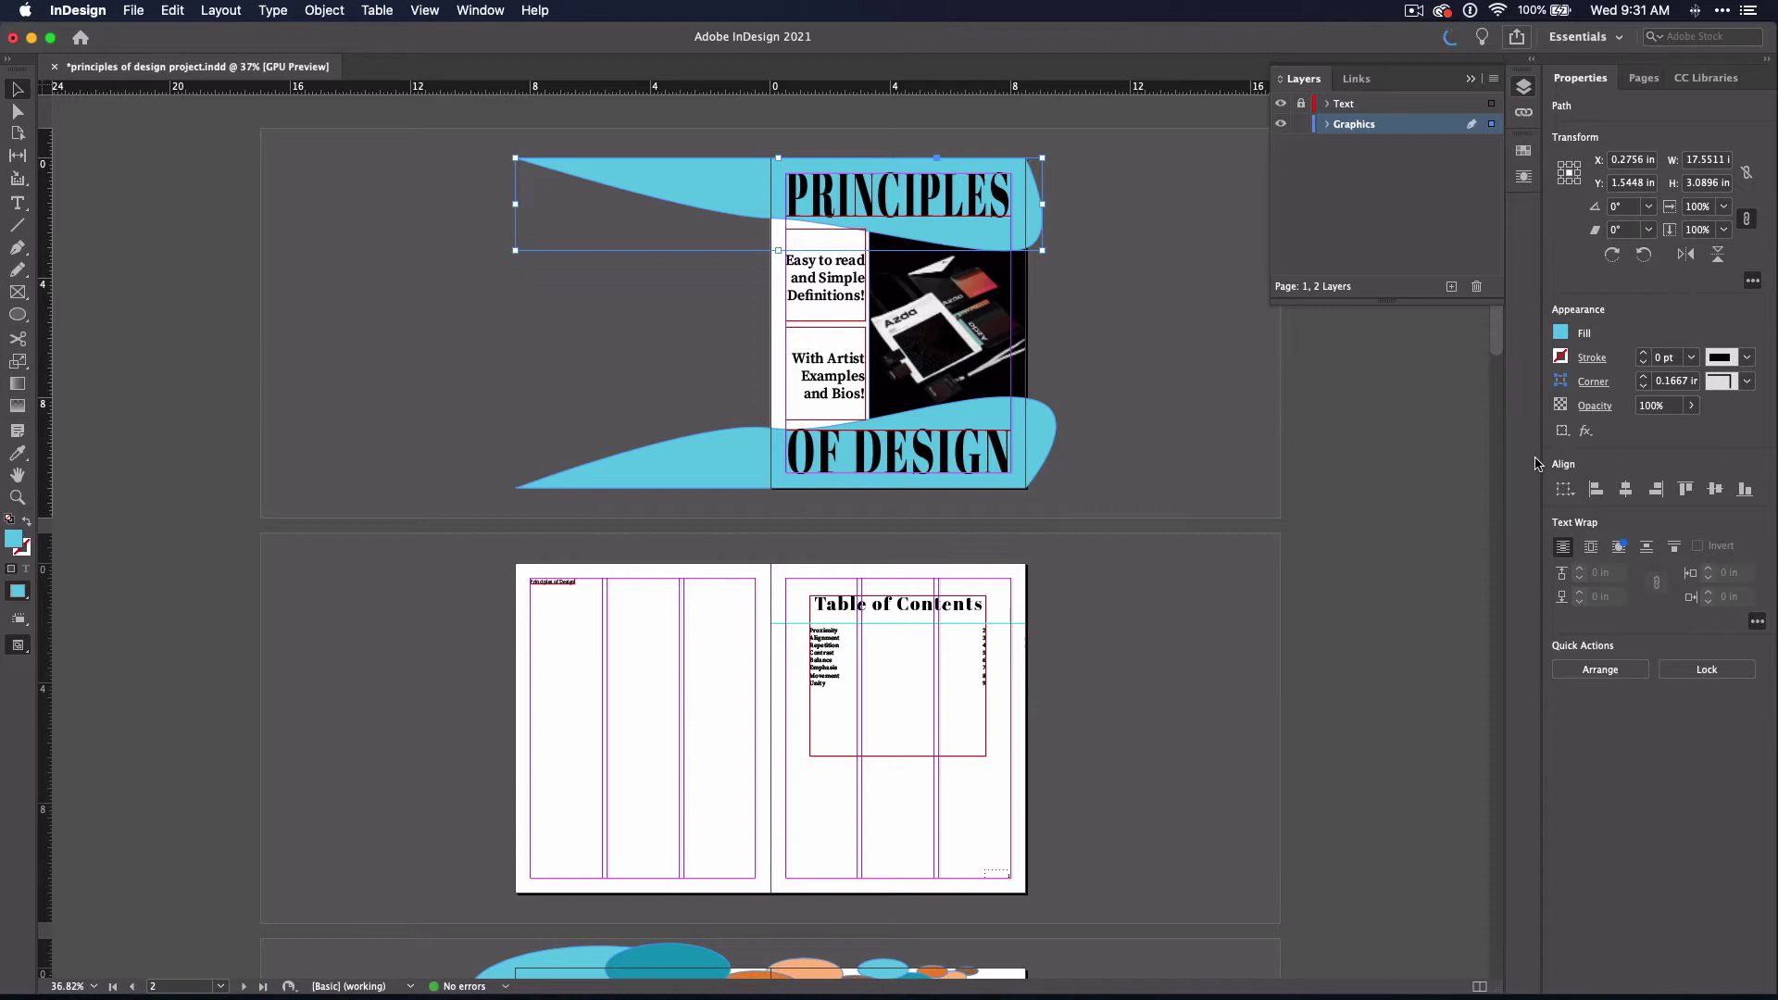
# Step: Add a Drop Shadow to the top wave and try Inner Shadow, Outer Glow, Inner Glow, Bevel and Emboss
pyautogui.click(1583, 432)
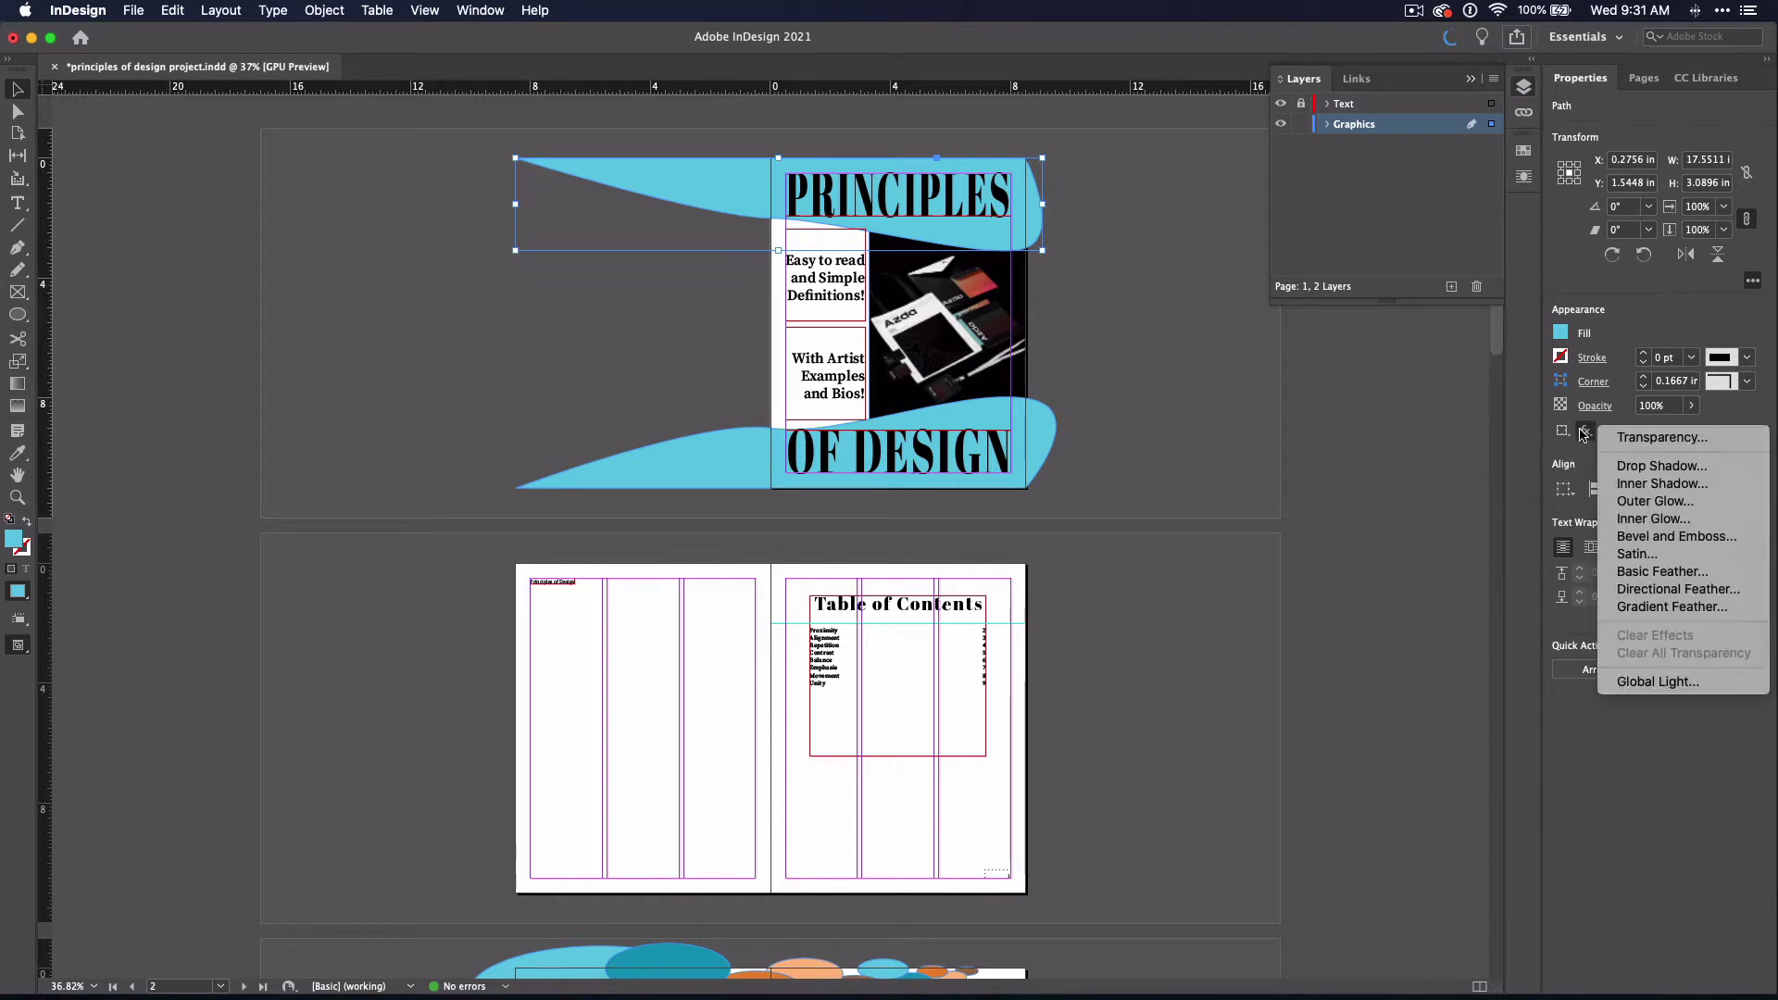
pyautogui.click(1640, 466)
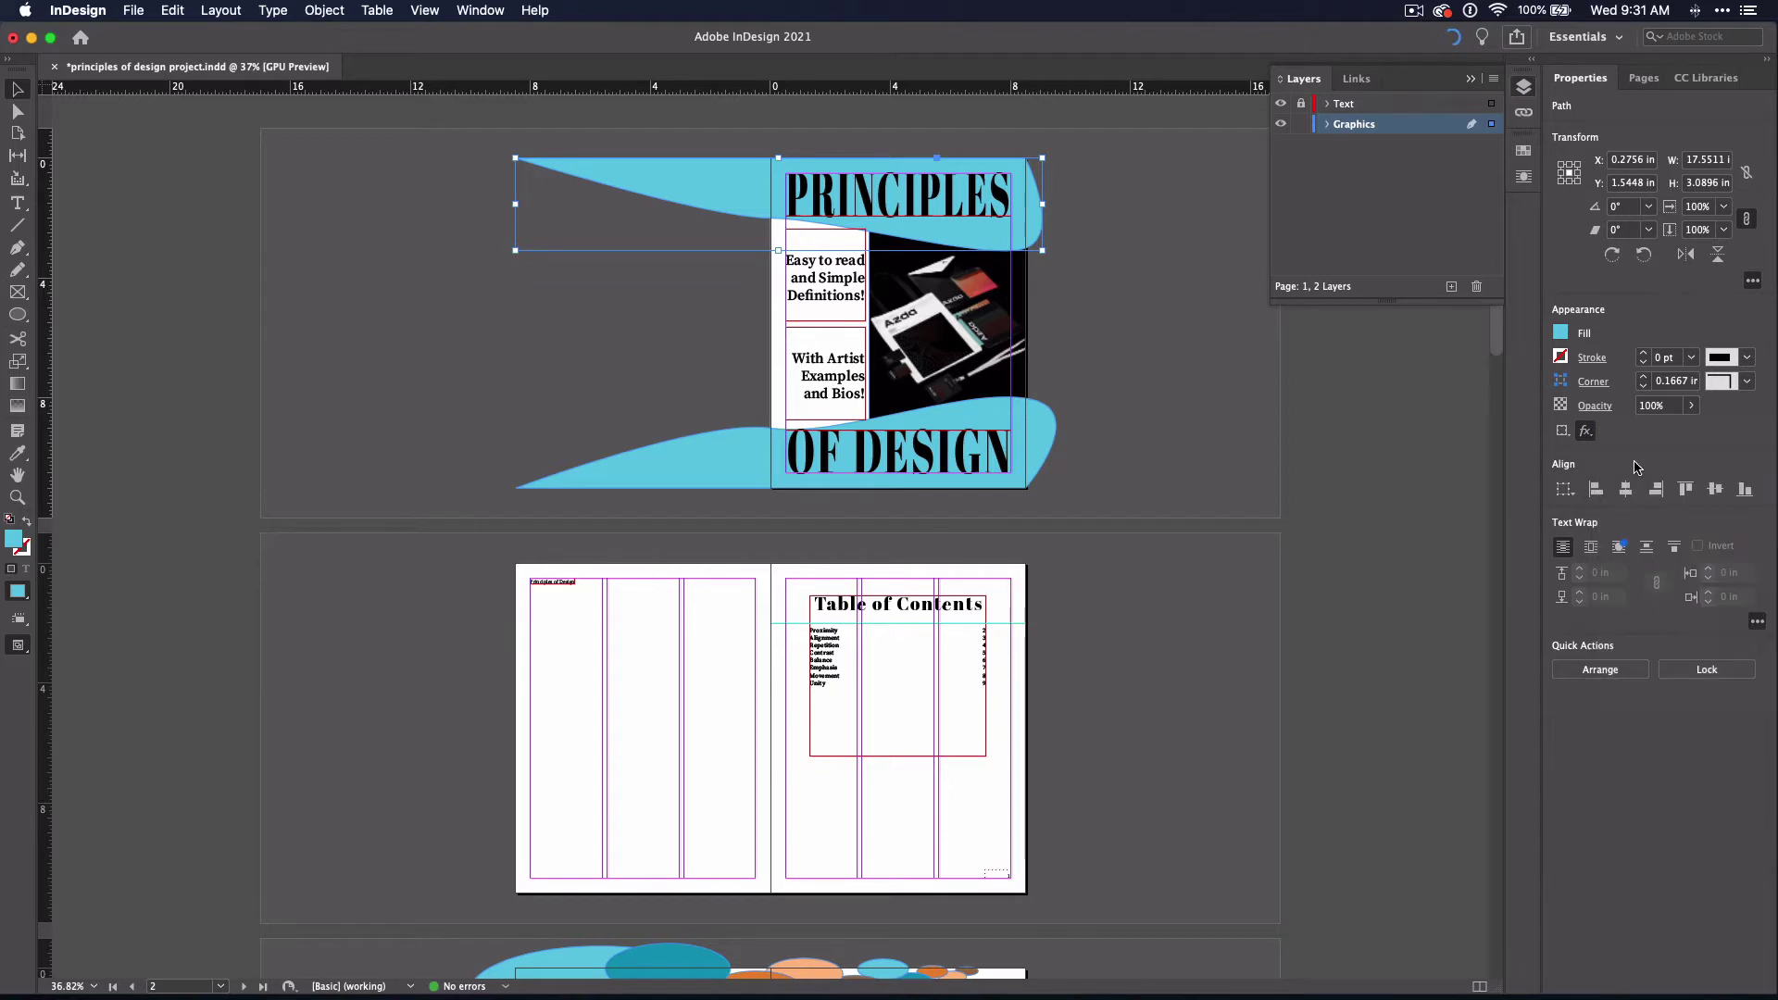
pyautogui.click(967, 282)
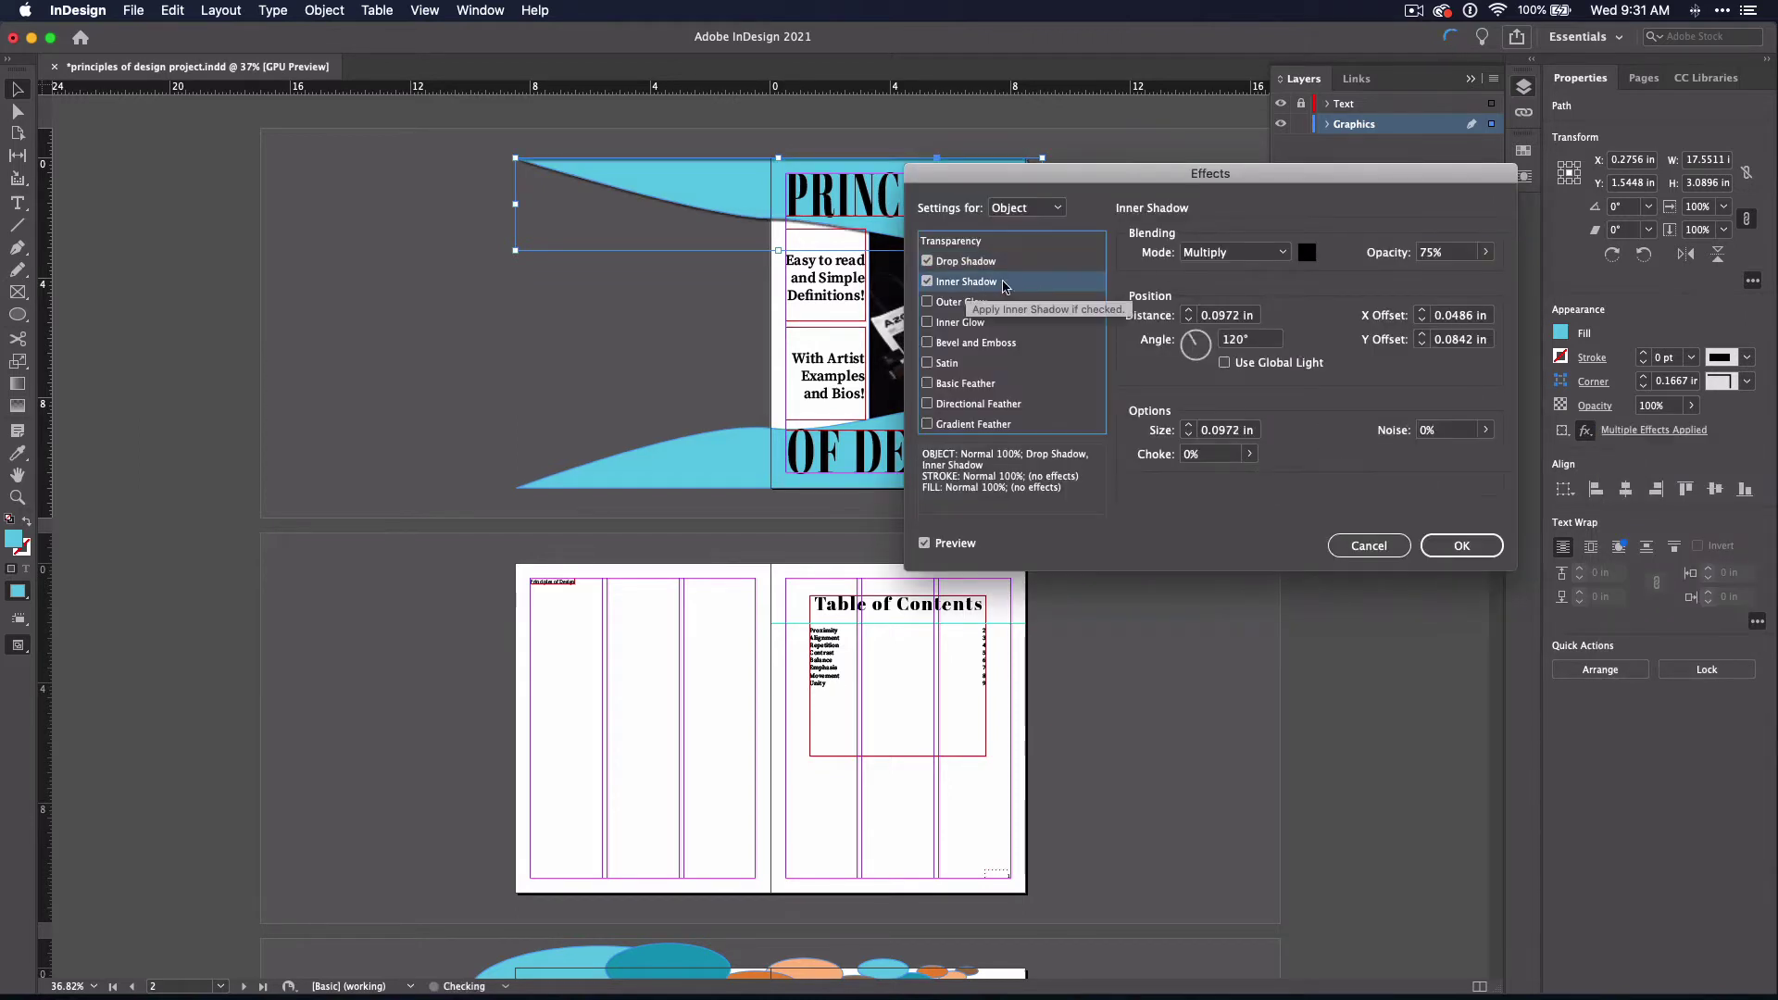
pyautogui.click(964, 302)
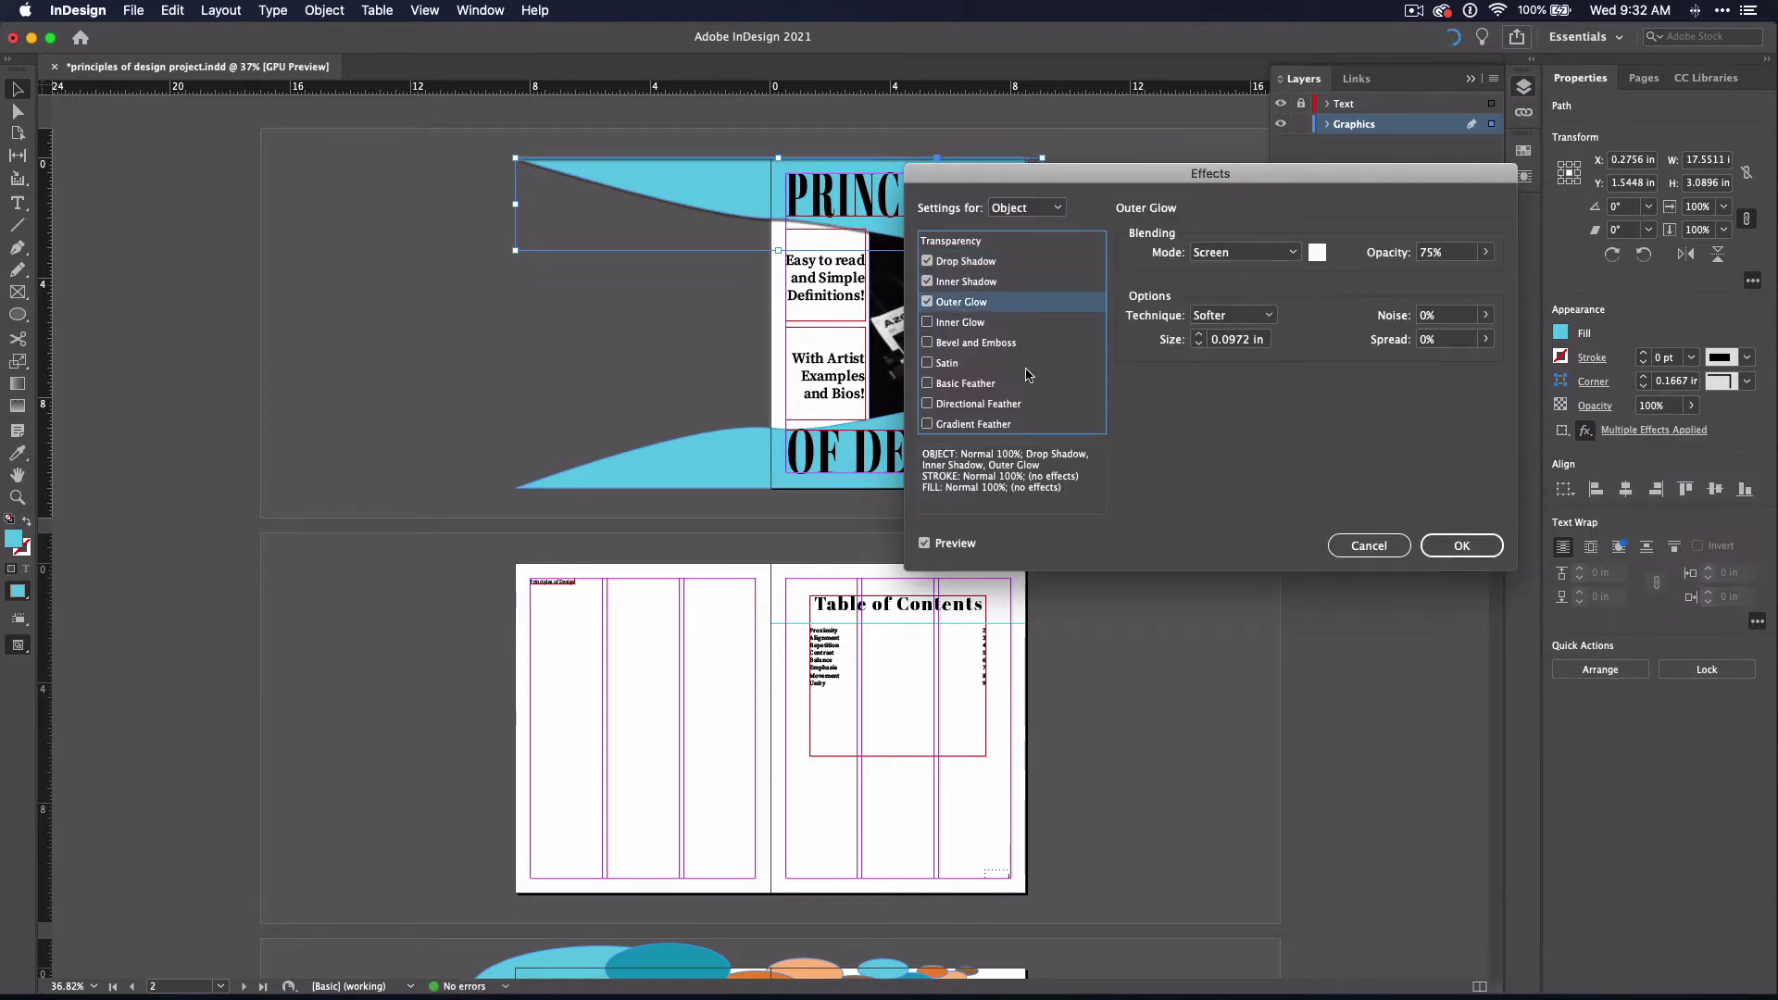
pyautogui.click(956, 322)
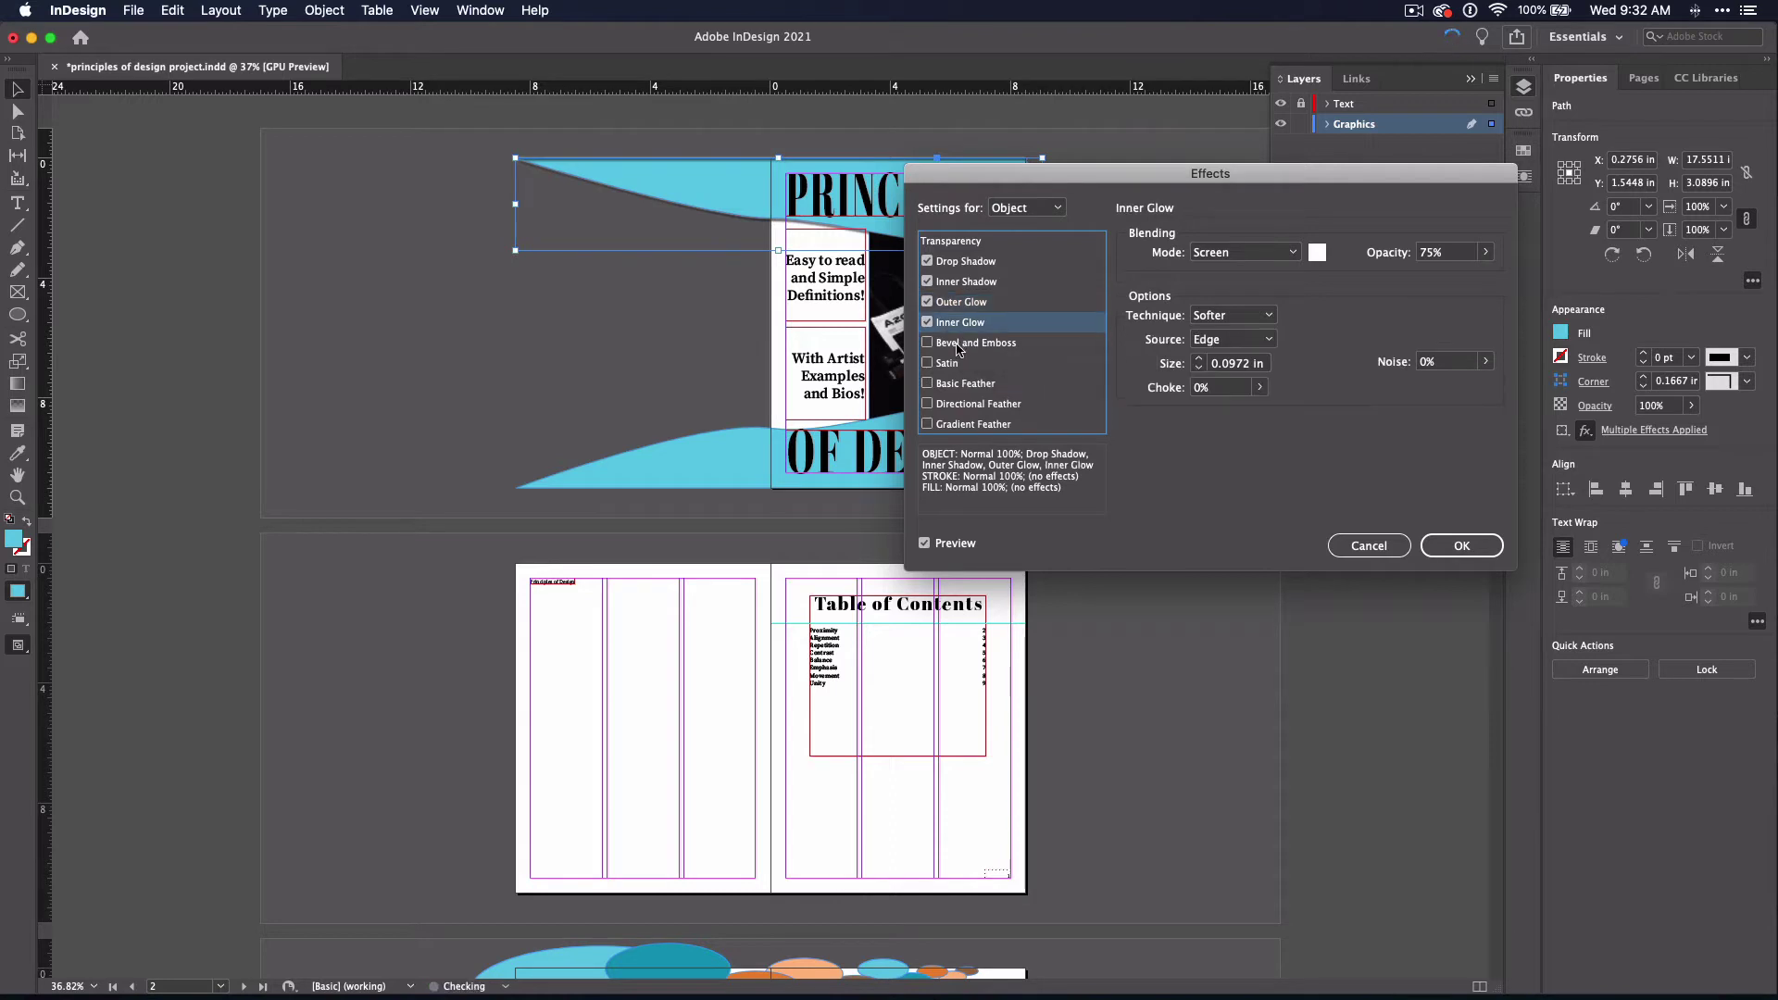
pyautogui.click(957, 344)
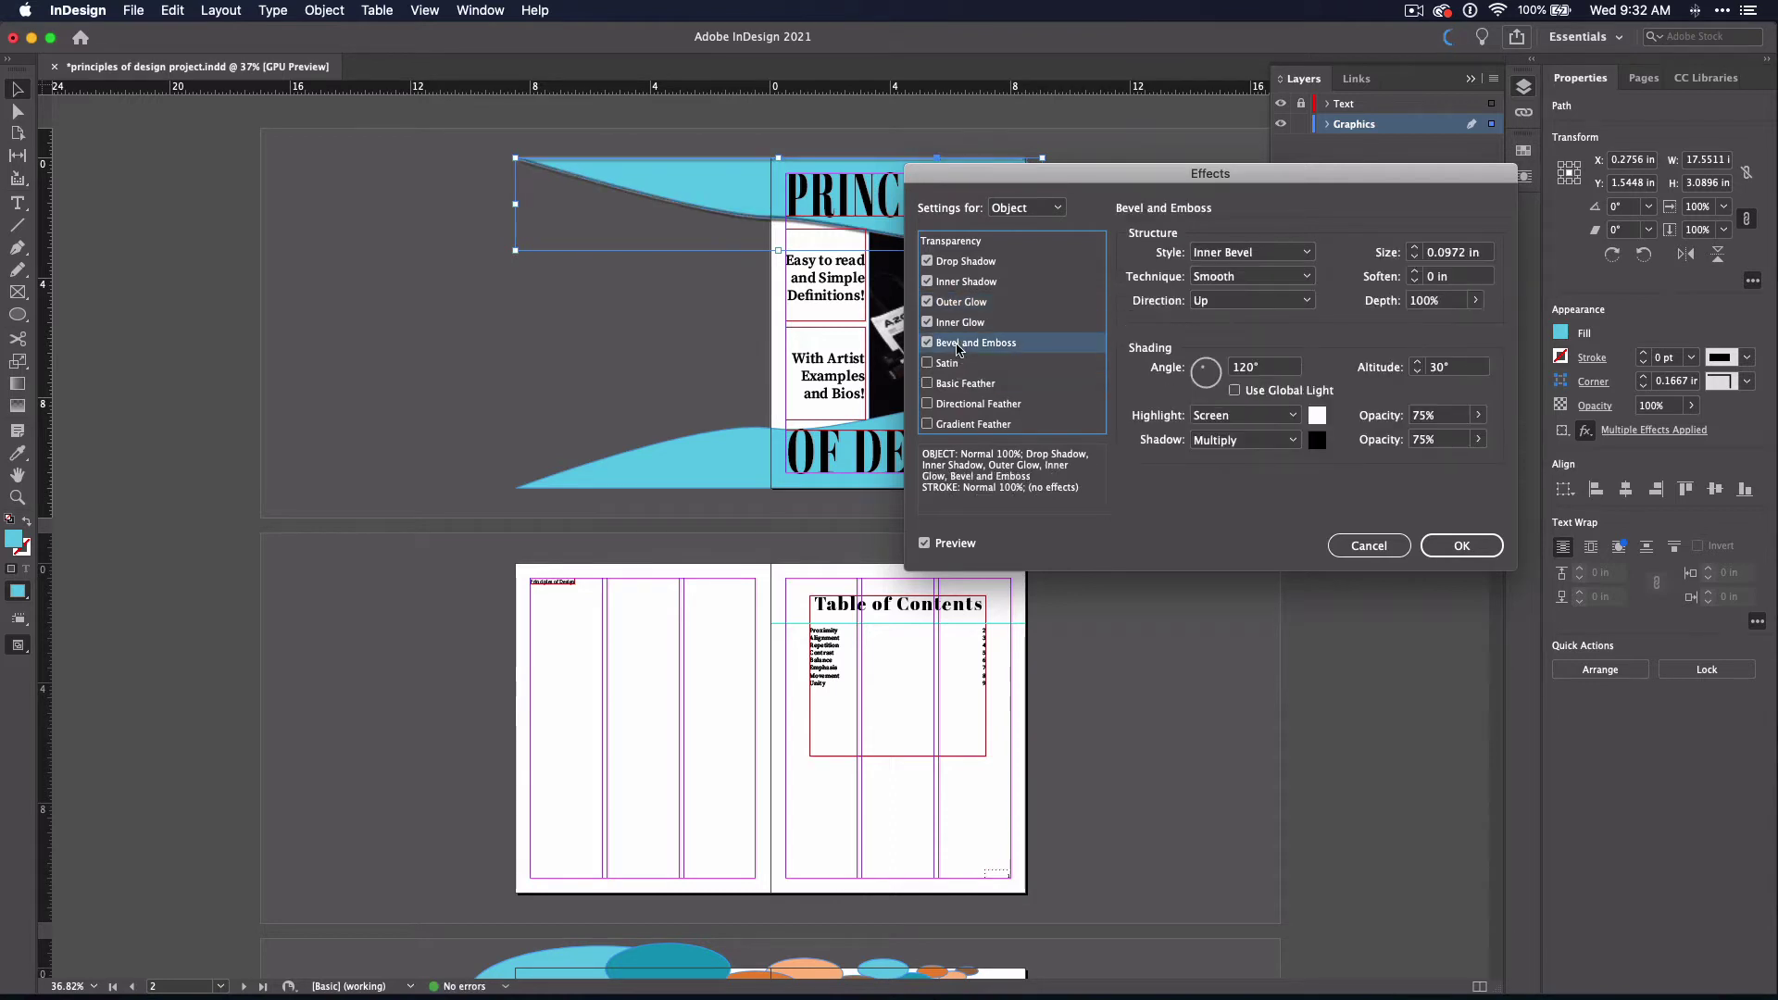
# Step: Remove Bevel and Emboss, Inner Glow, Outer Glow and Inner Shadow, leaving Drop Shadow selected
pyautogui.click(928, 343)
pyautogui.click(928, 323)
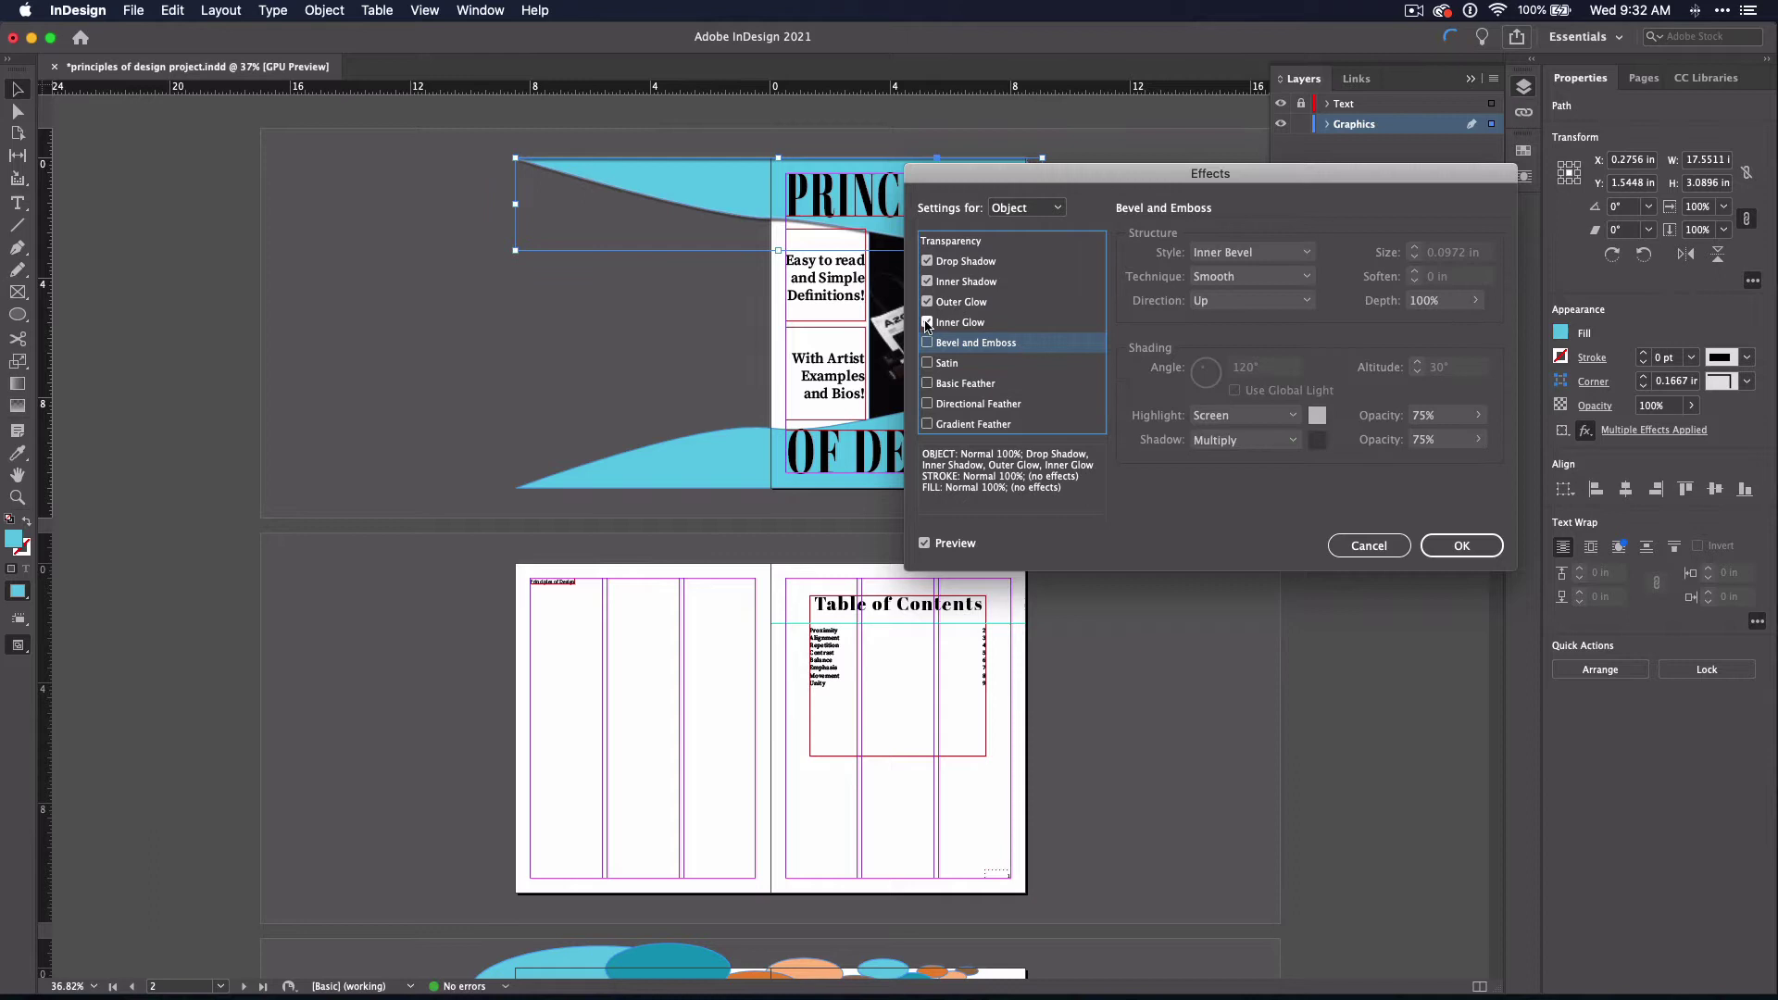
pyautogui.click(927, 303)
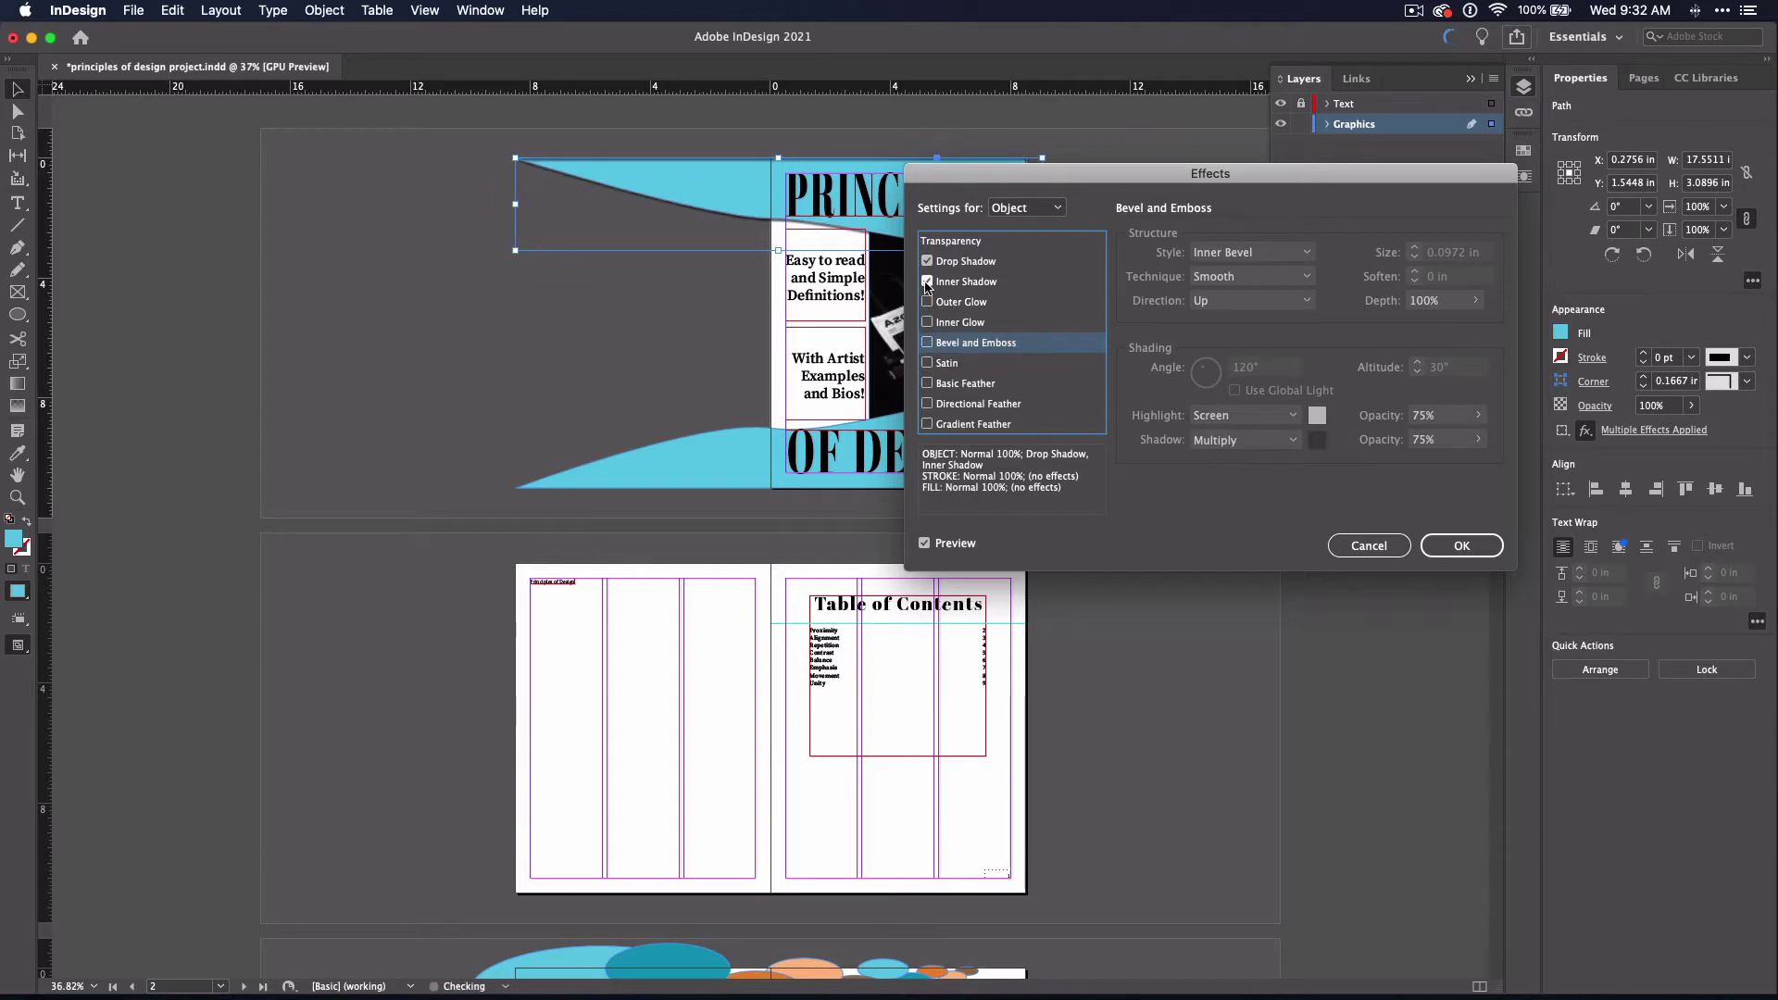
pyautogui.click(927, 282)
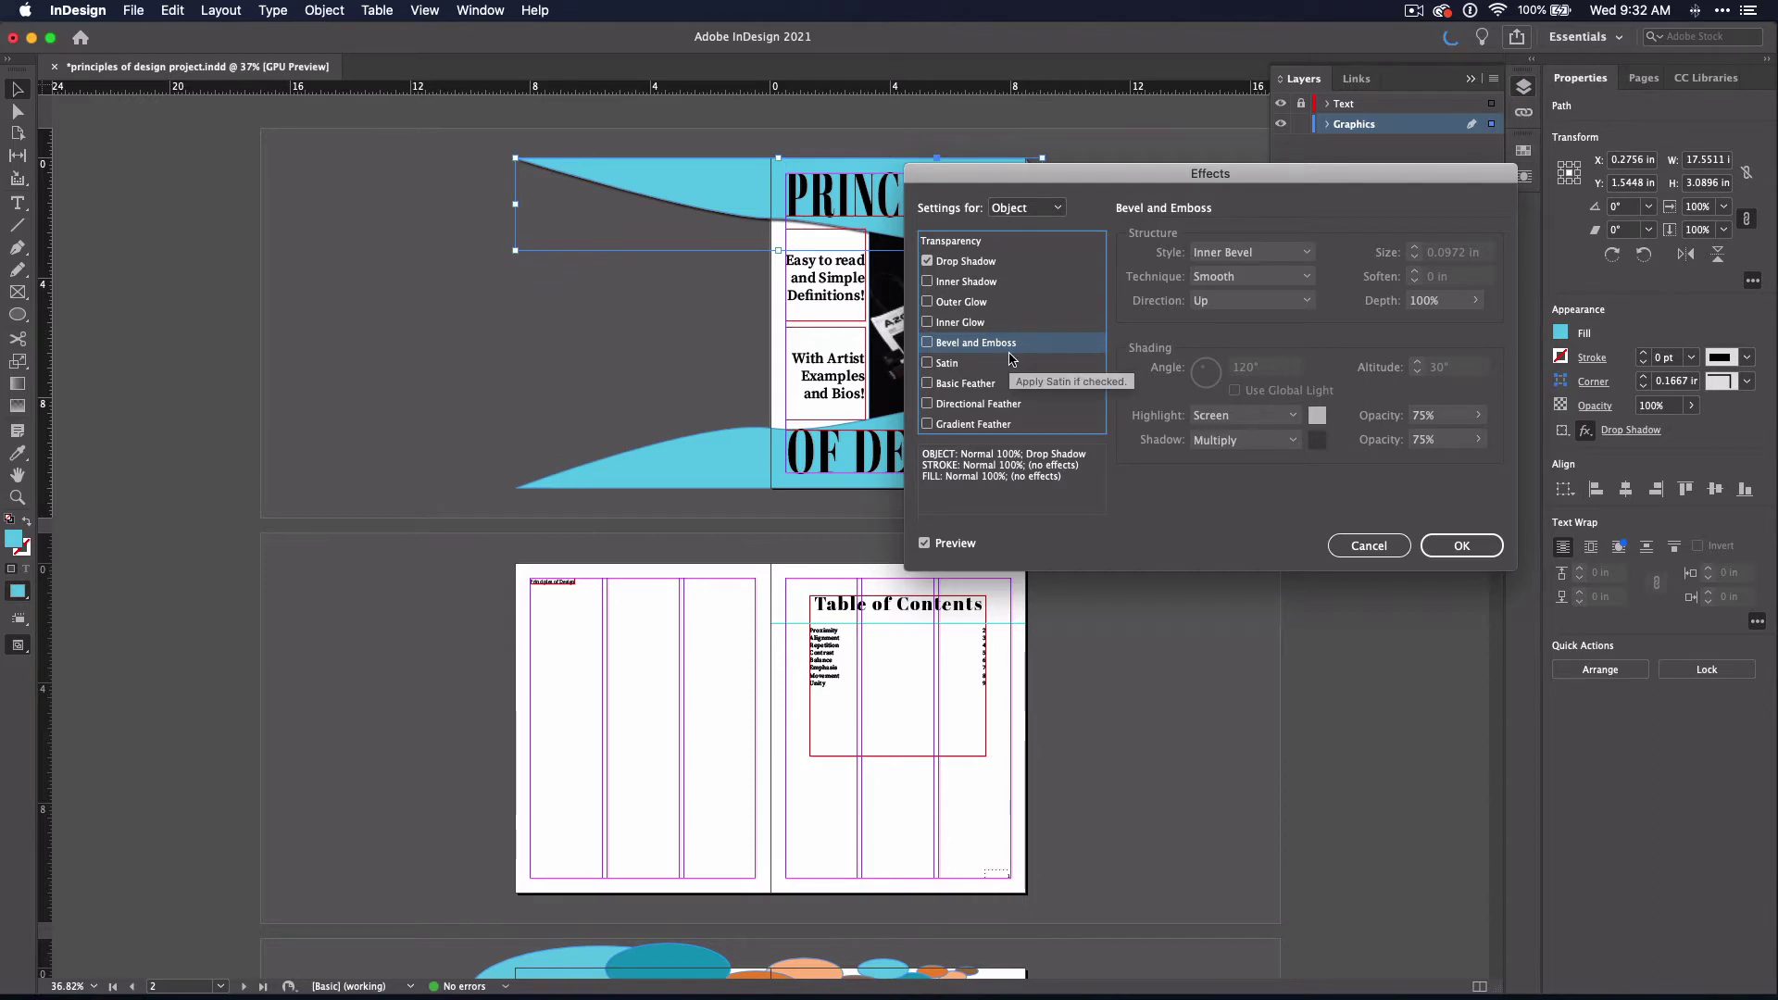
pyautogui.click(957, 263)
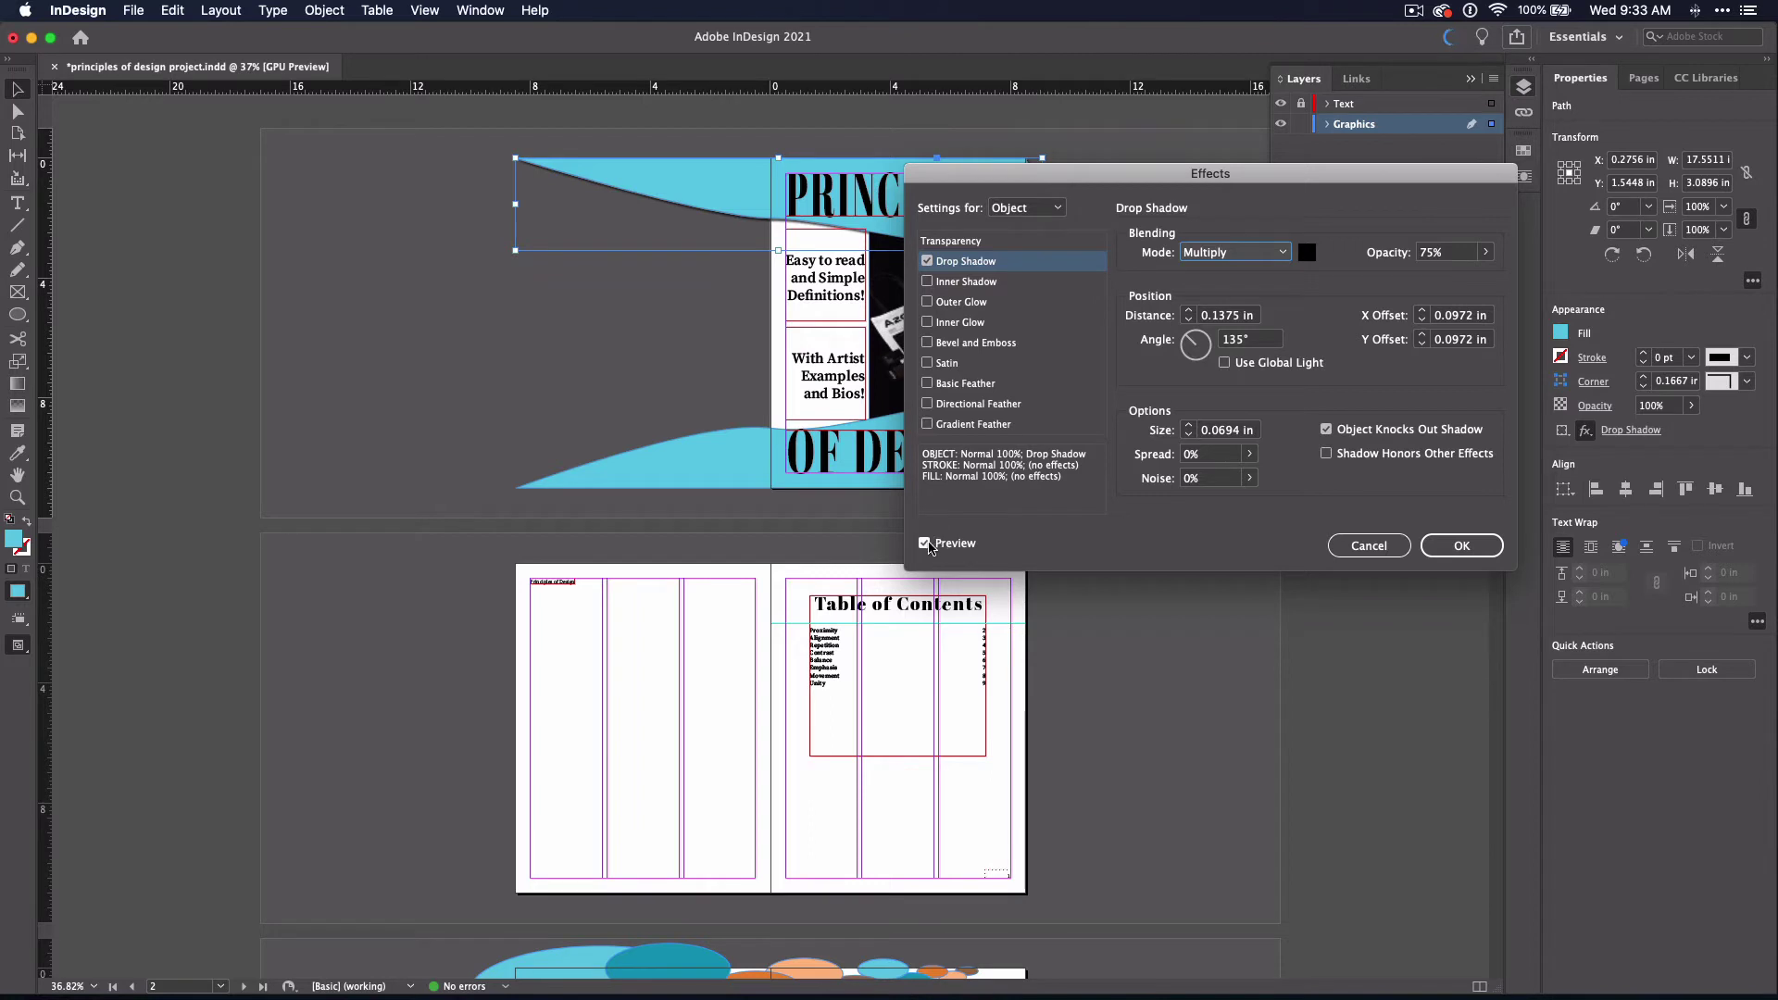
# Step: Toggle the shadow preview off and on, and set the drop shadow opacity to 76%
pyautogui.click(926, 544)
pyautogui.click(926, 544)
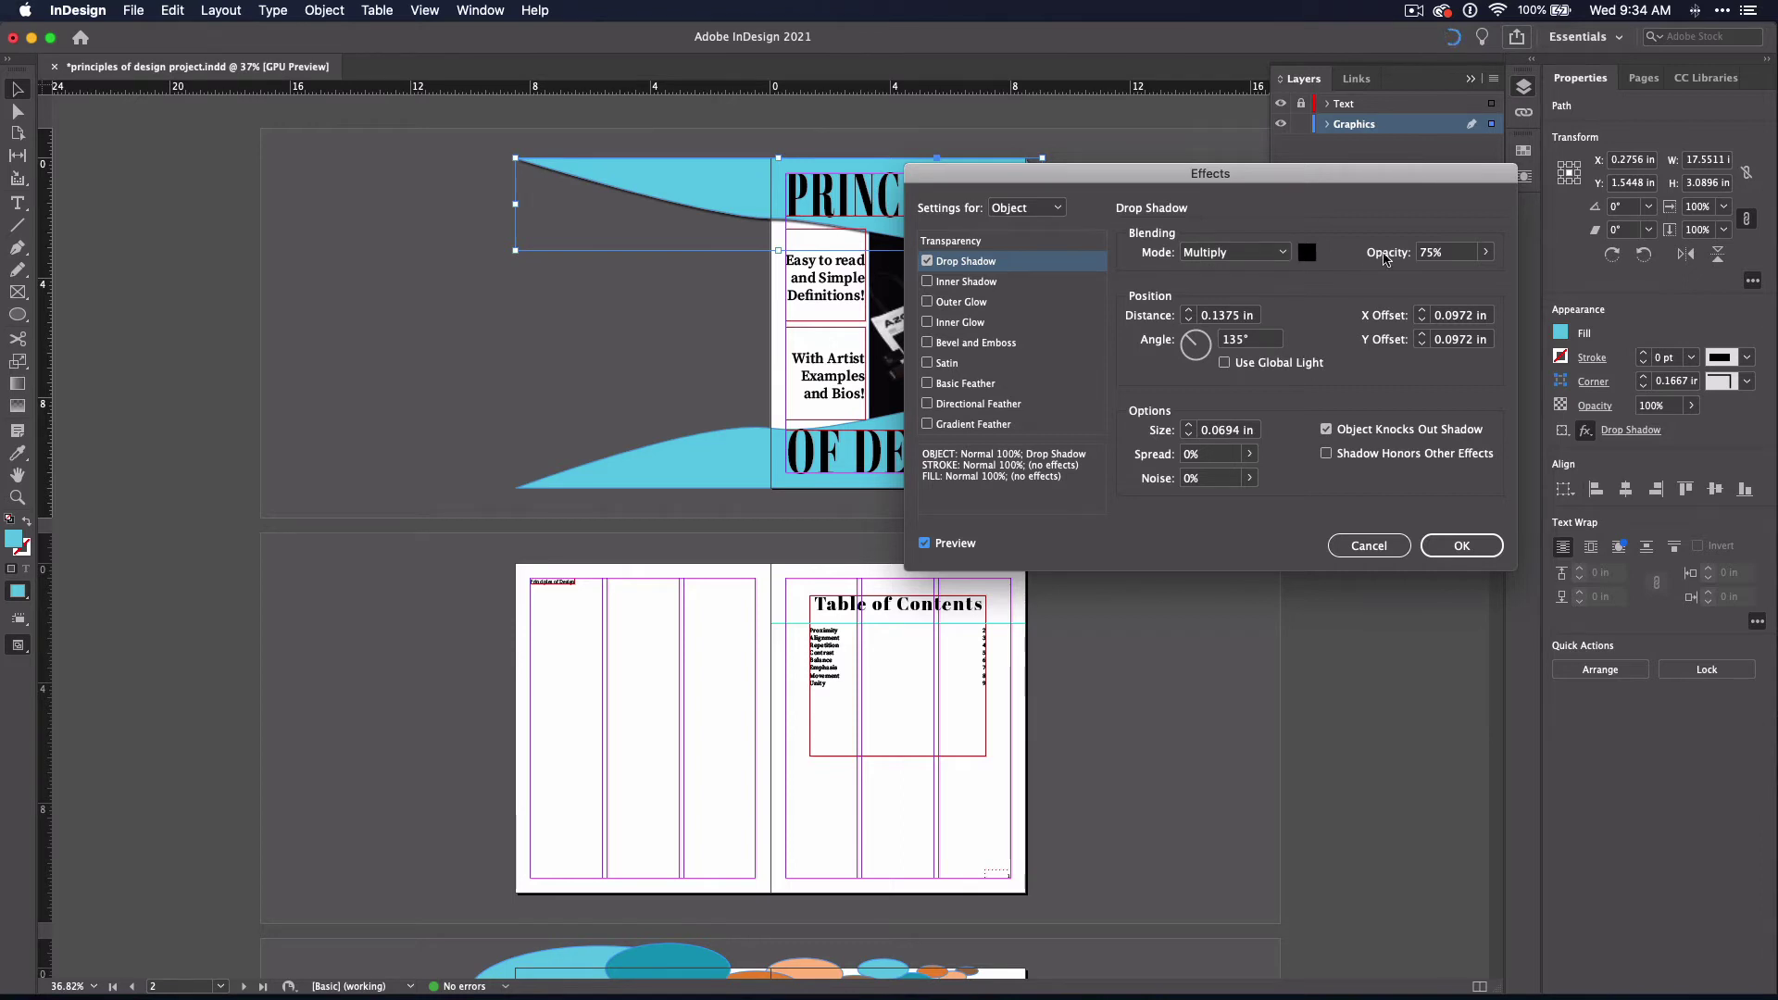
pyautogui.click(1486, 252)
pyautogui.moveTo(1465, 278)
pyautogui.mouseDown()
pyautogui.moveTo(1528, 272)
pyautogui.moveTo(1399, 283)
pyautogui.moveTo(1470, 288)
pyautogui.mouseUp()
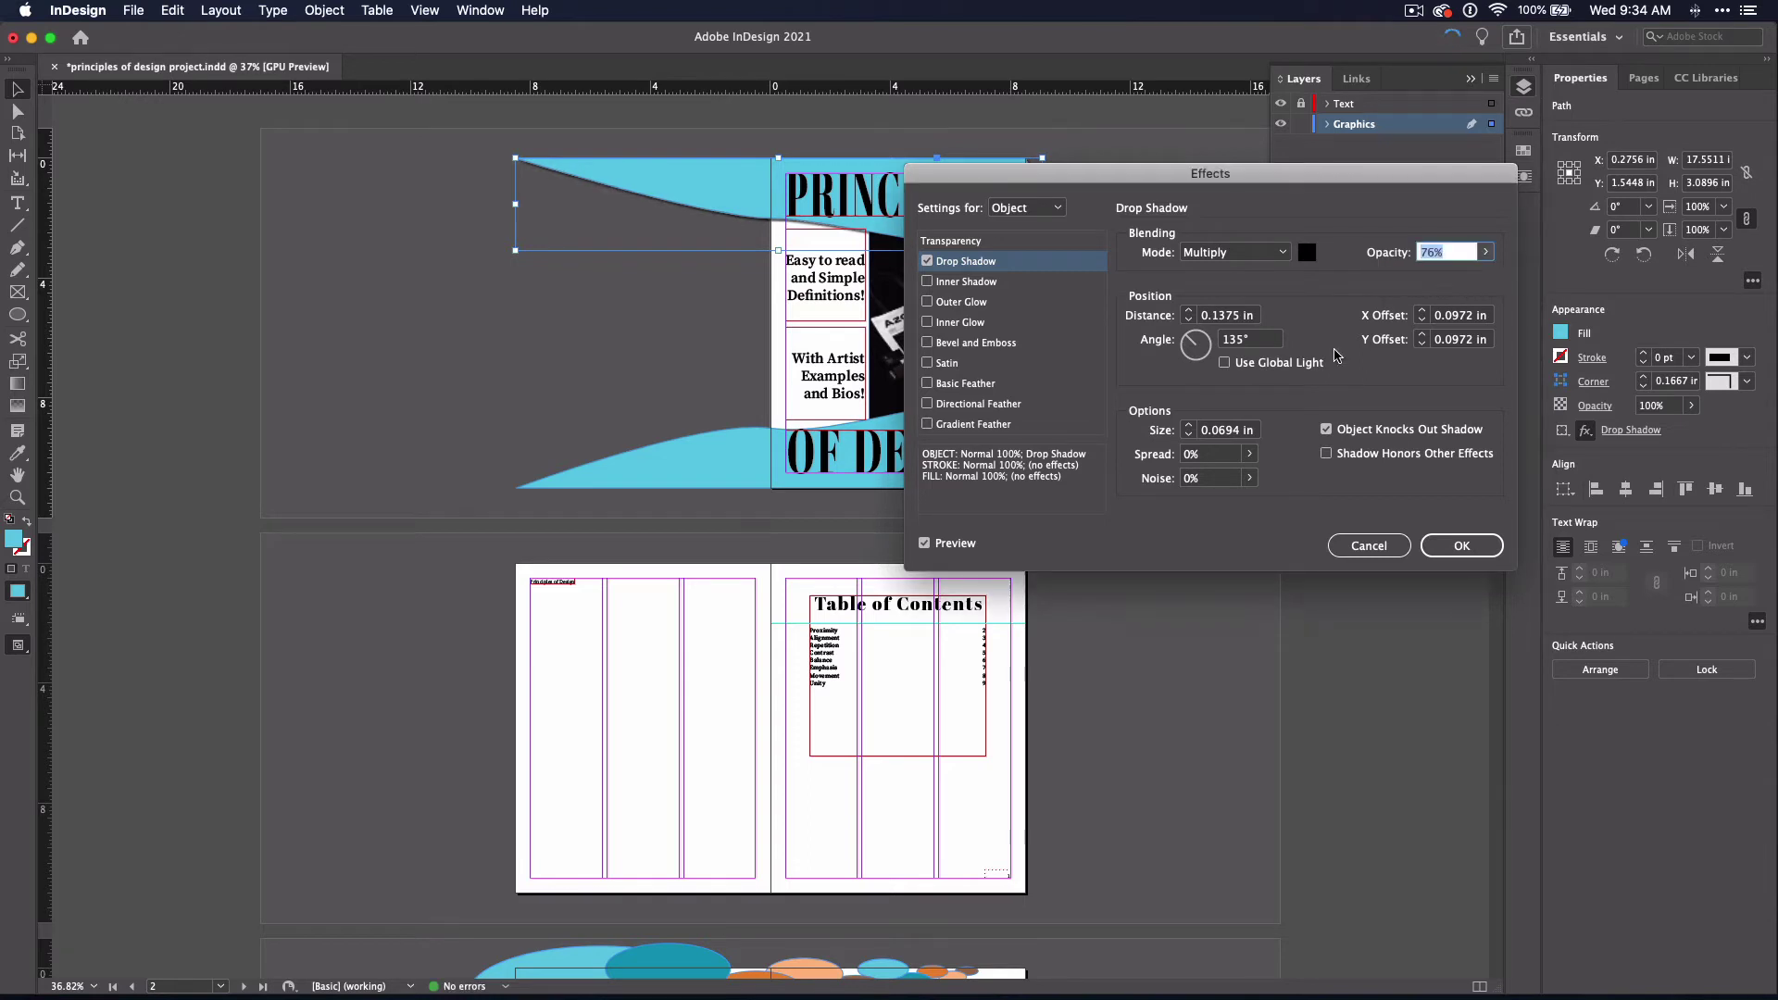
pyautogui.click(1190, 321)
# Step: Set the shadow distance to 0.1875 in and the angle to 134°, then apply
pyautogui.click(1189, 312)
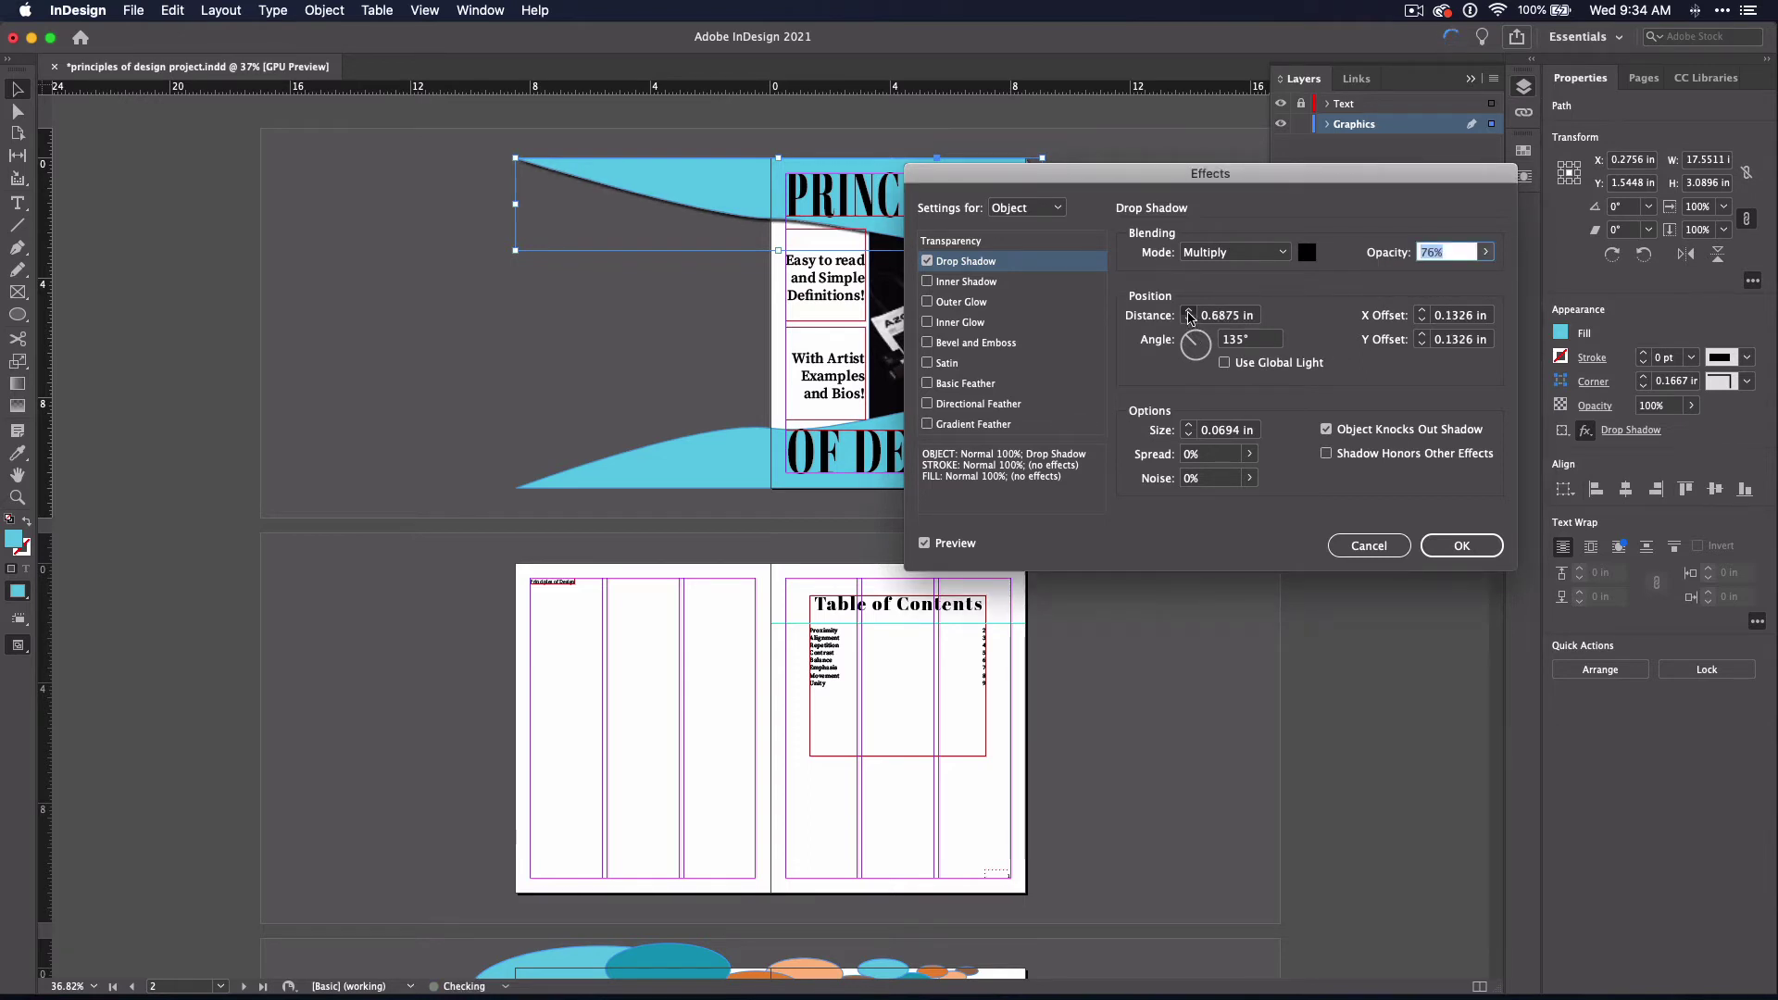
pyautogui.click(1191, 321)
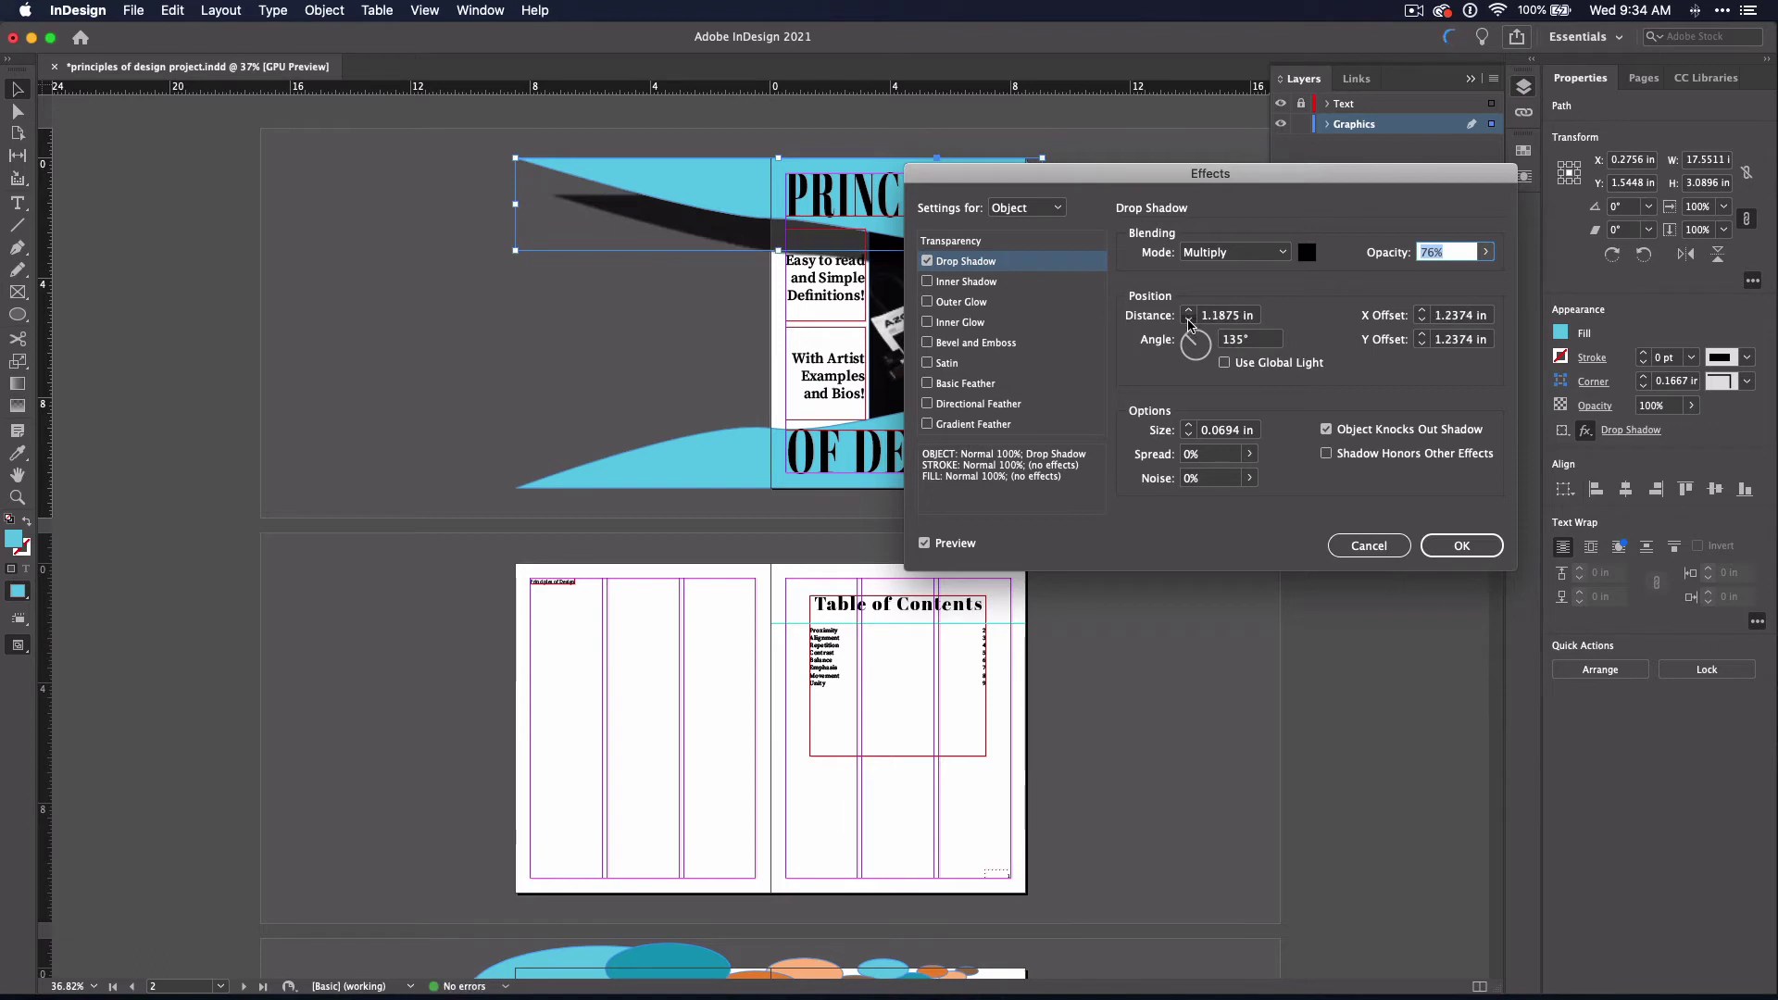
pyautogui.click(1189, 322)
pyautogui.click(1190, 321)
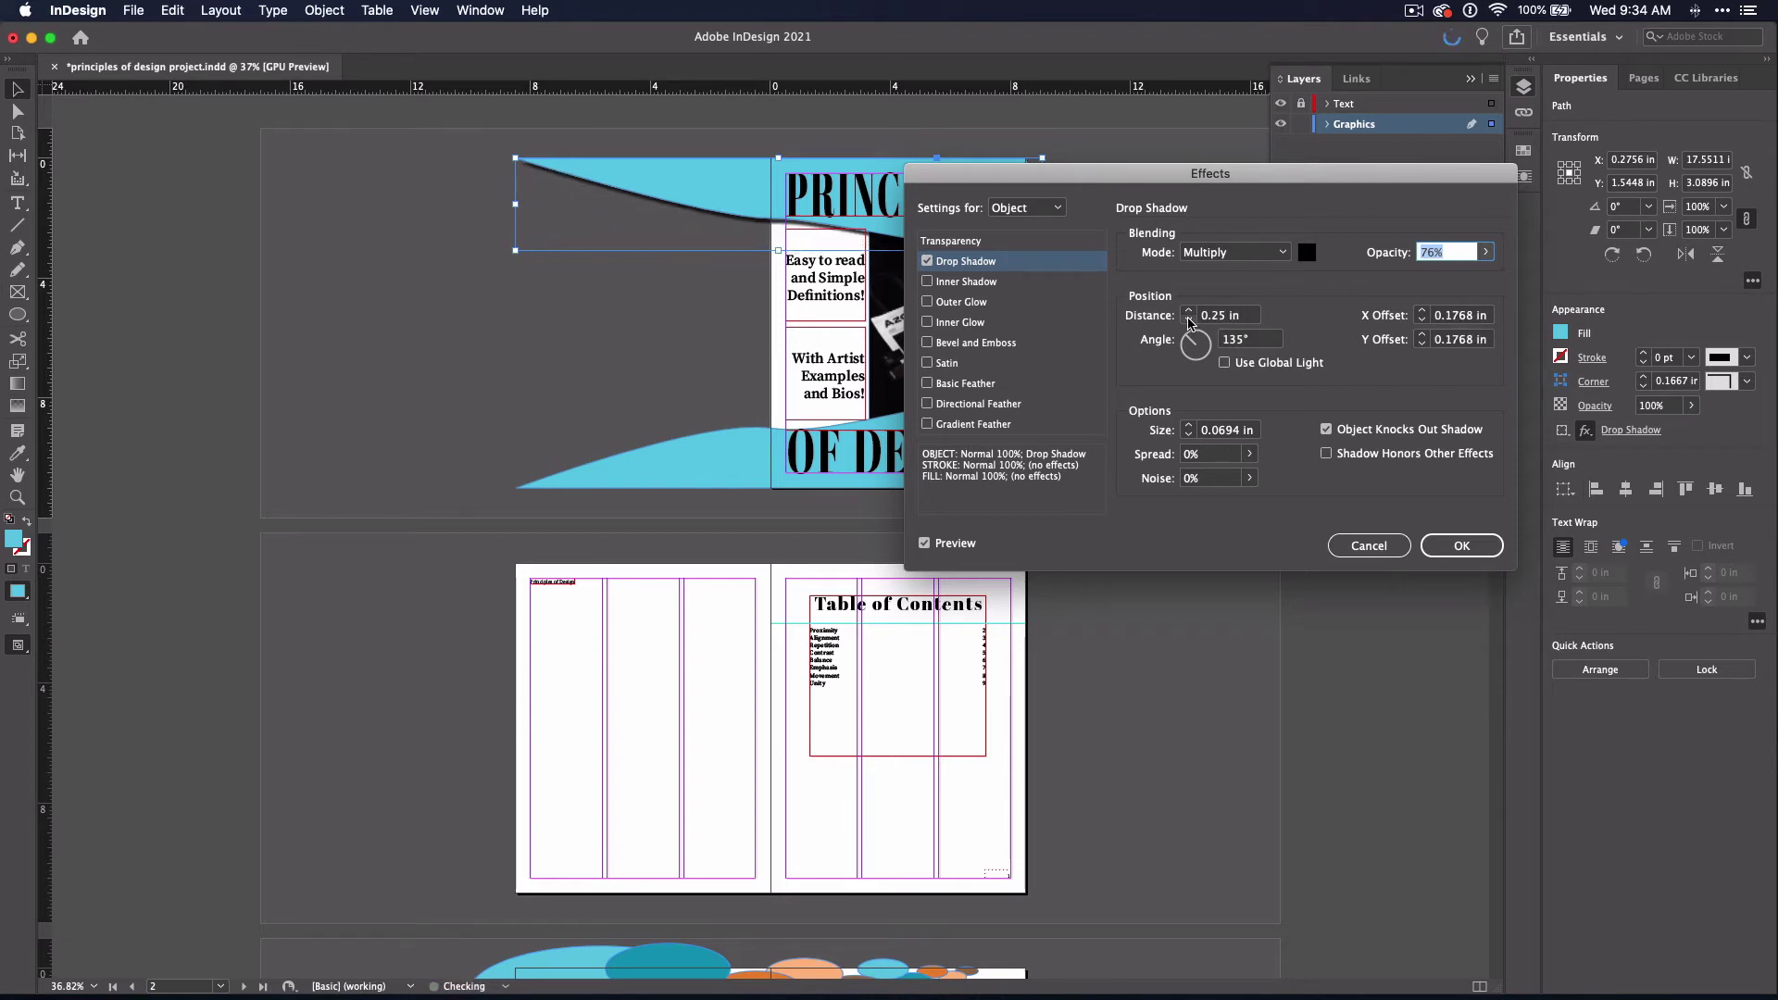
pyautogui.click(1190, 321)
pyautogui.moveTo(1191, 342)
pyautogui.mouseDown()
pyautogui.moveTo(1217, 372)
pyautogui.moveTo(1203, 383)
pyautogui.moveTo(1179, 328)
pyautogui.mouseUp()
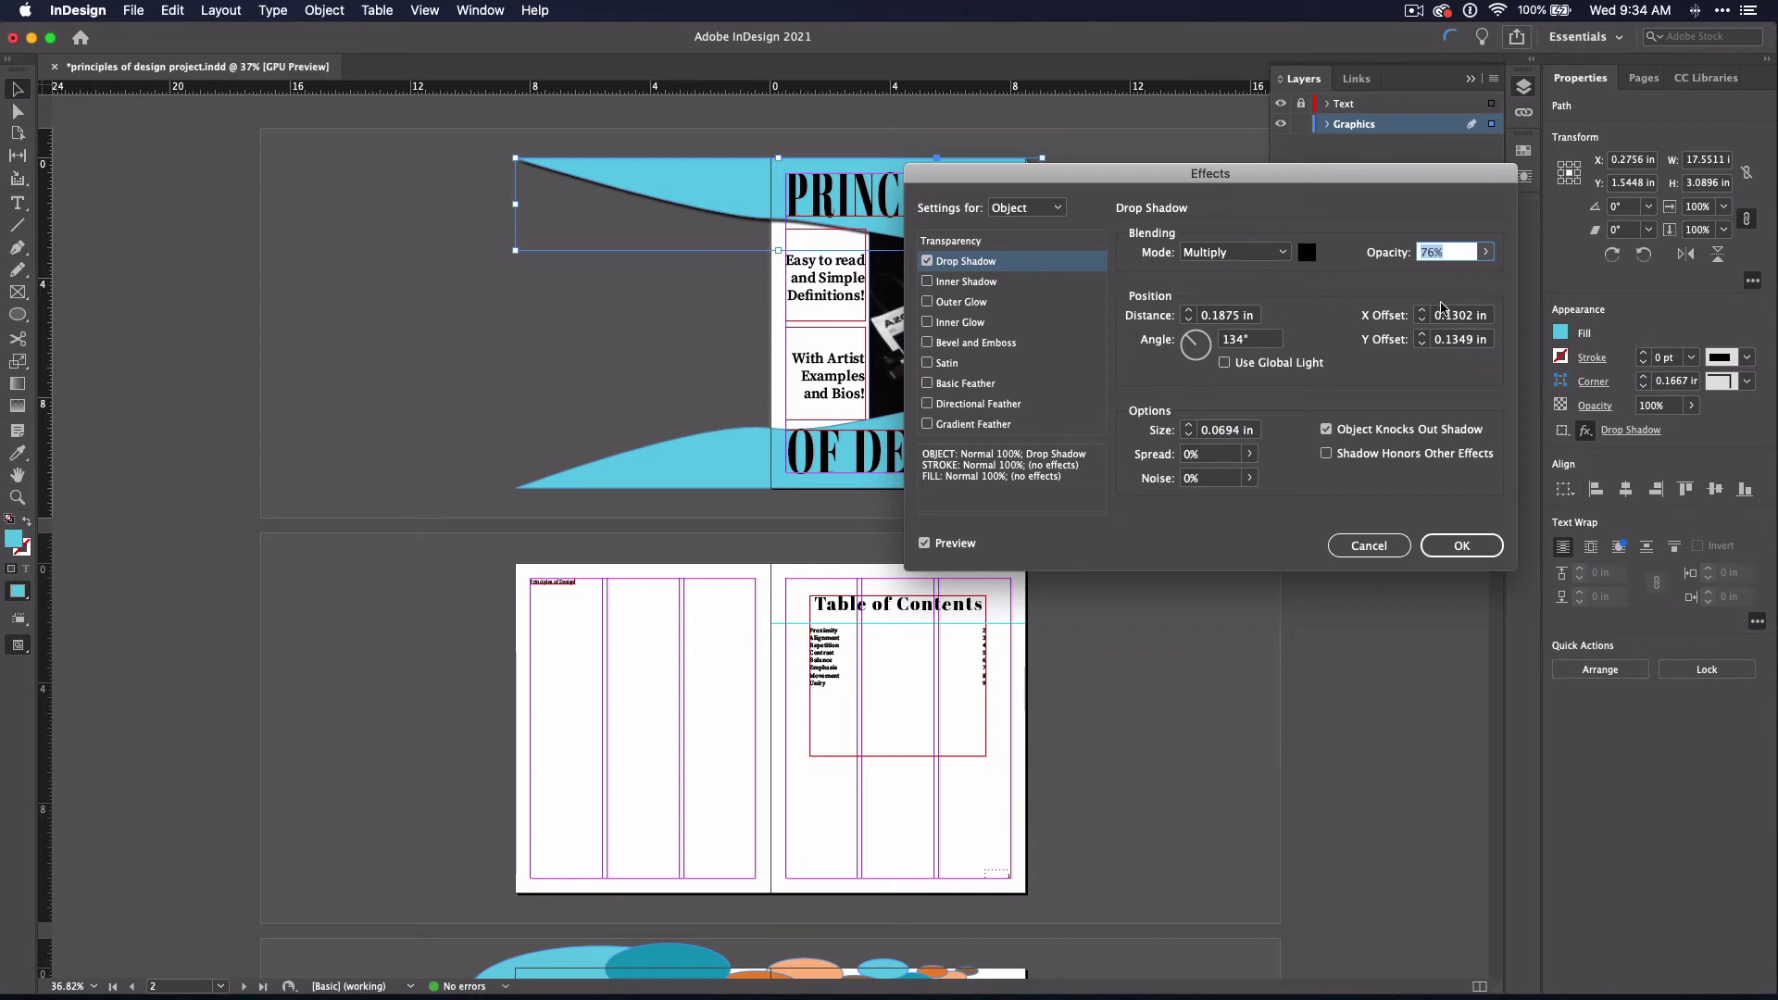
pyautogui.click(1461, 545)
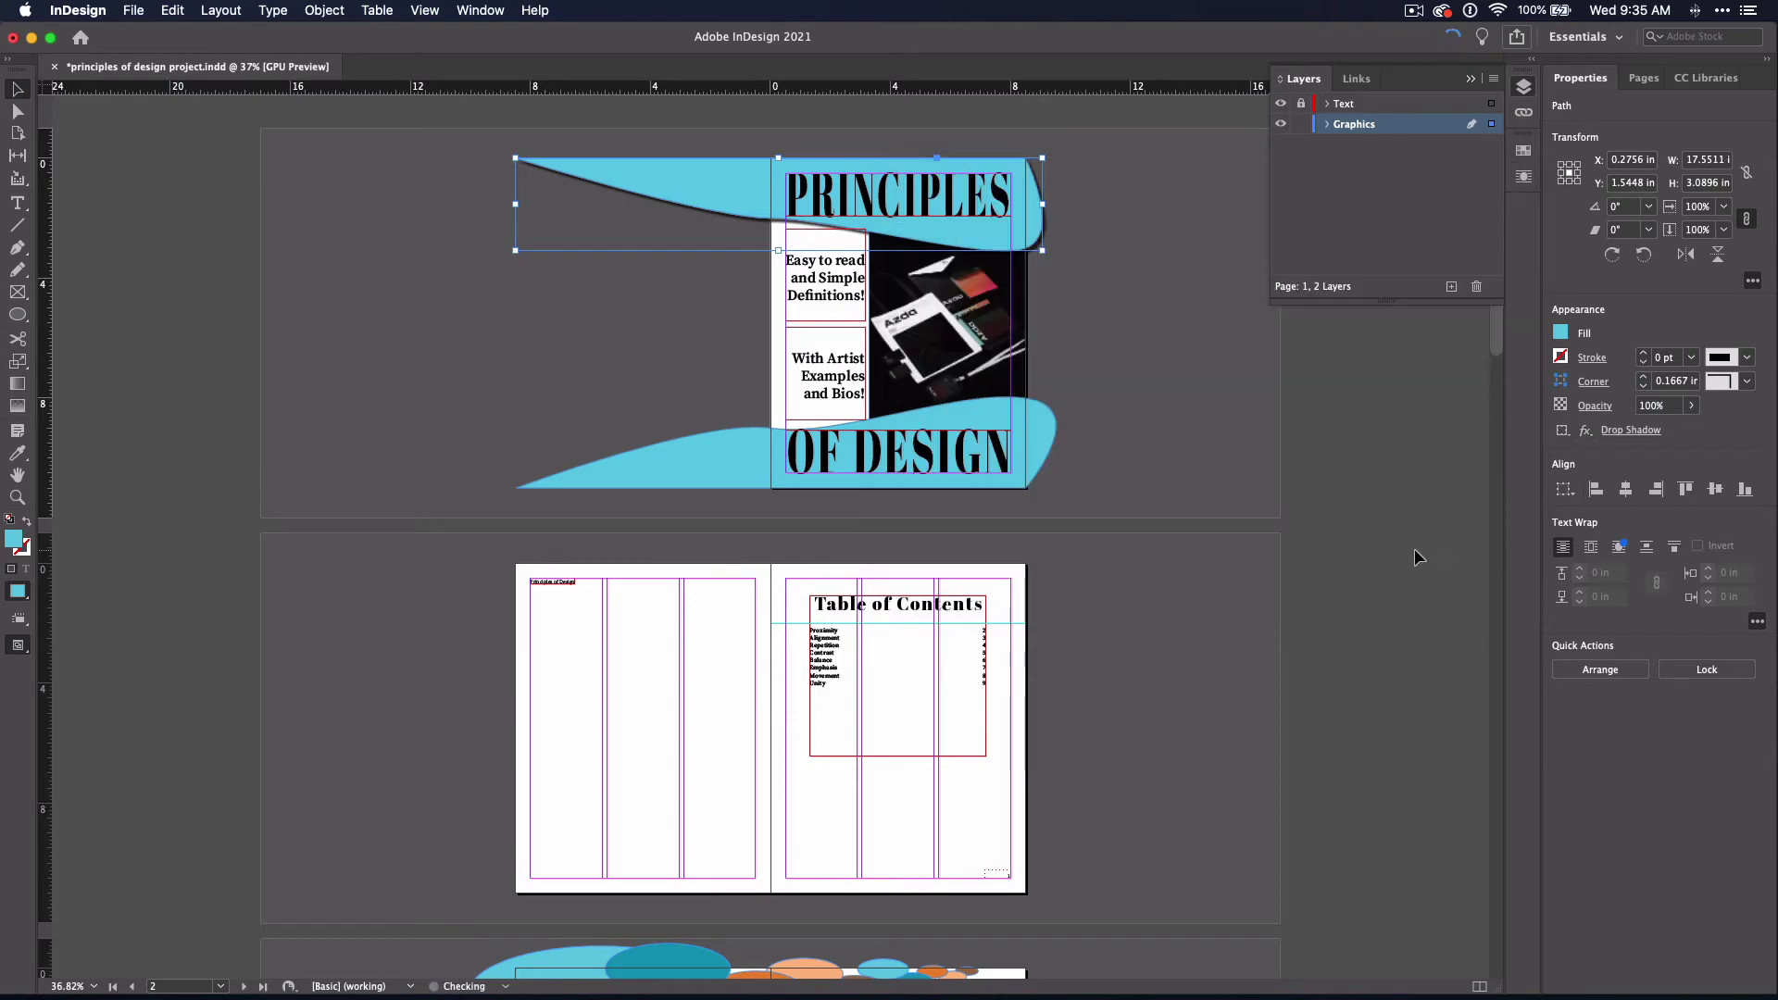
# Step: Give the cover's lower blue wave a drop shadow
pyautogui.click(722, 463)
pyautogui.click(1585, 430)
pyautogui.click(1631, 468)
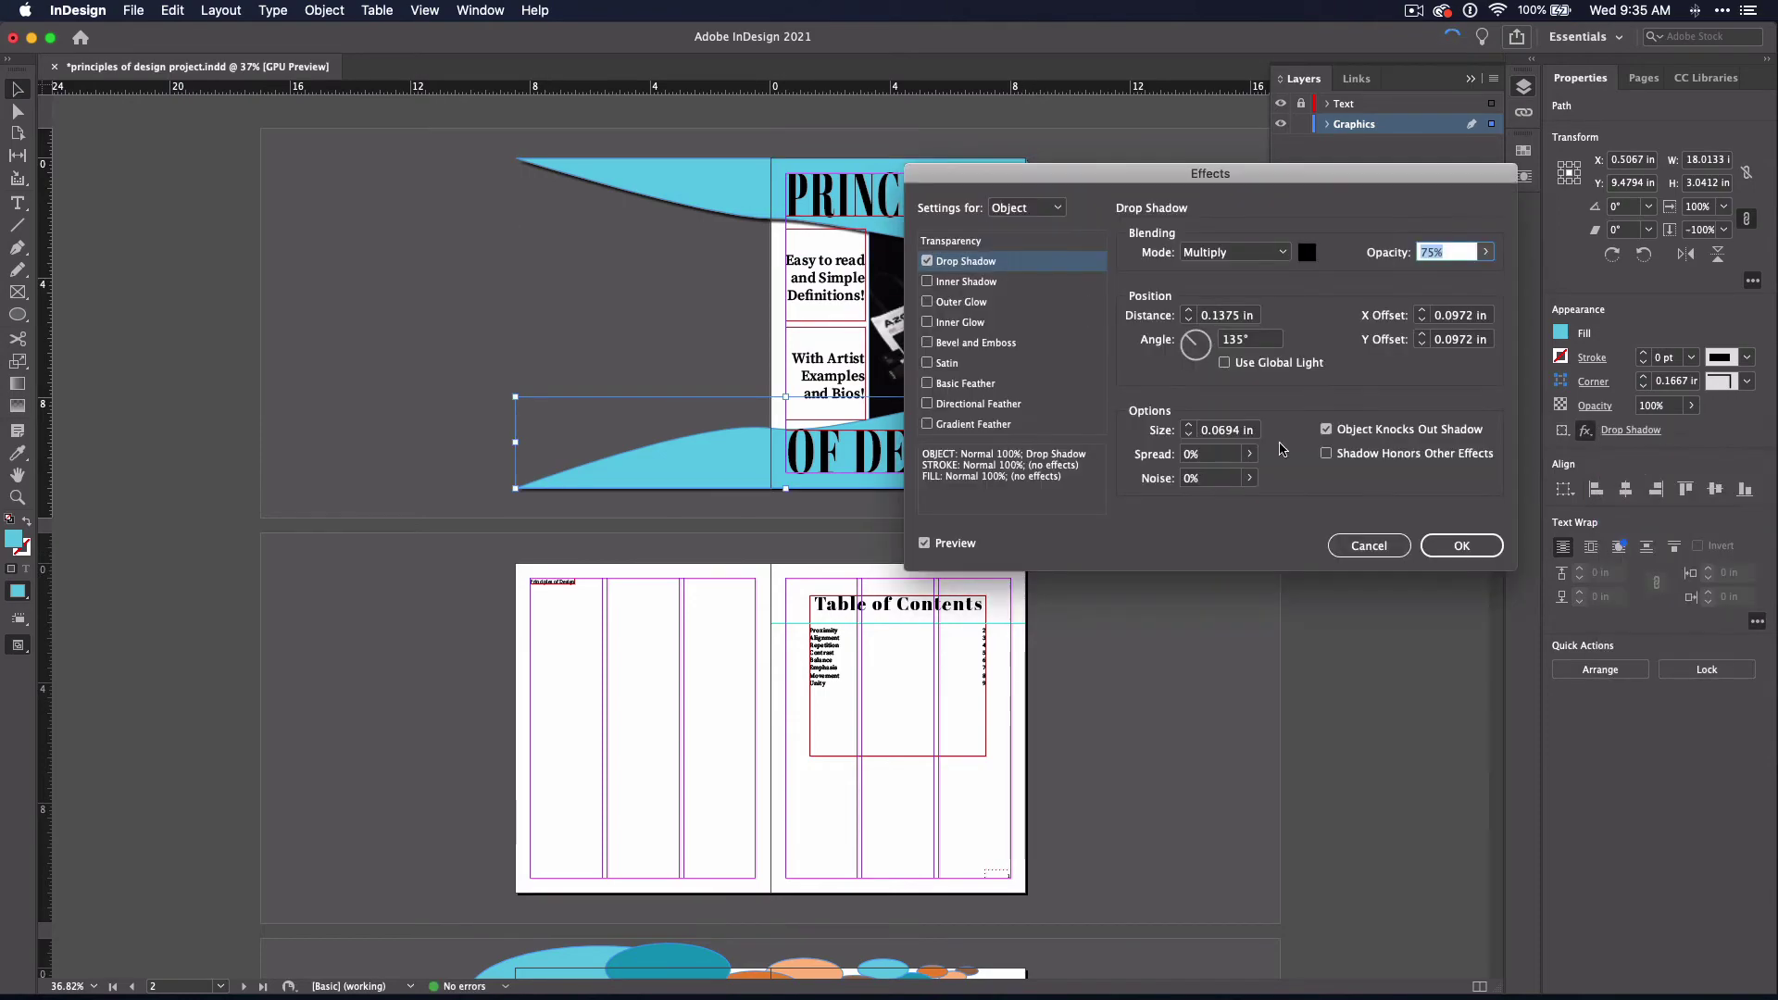
pyautogui.click(1464, 546)
# Step: Select all wave shapes on the principles page and give them a drop shadow
pyautogui.scroll(-15, 1163, 597)
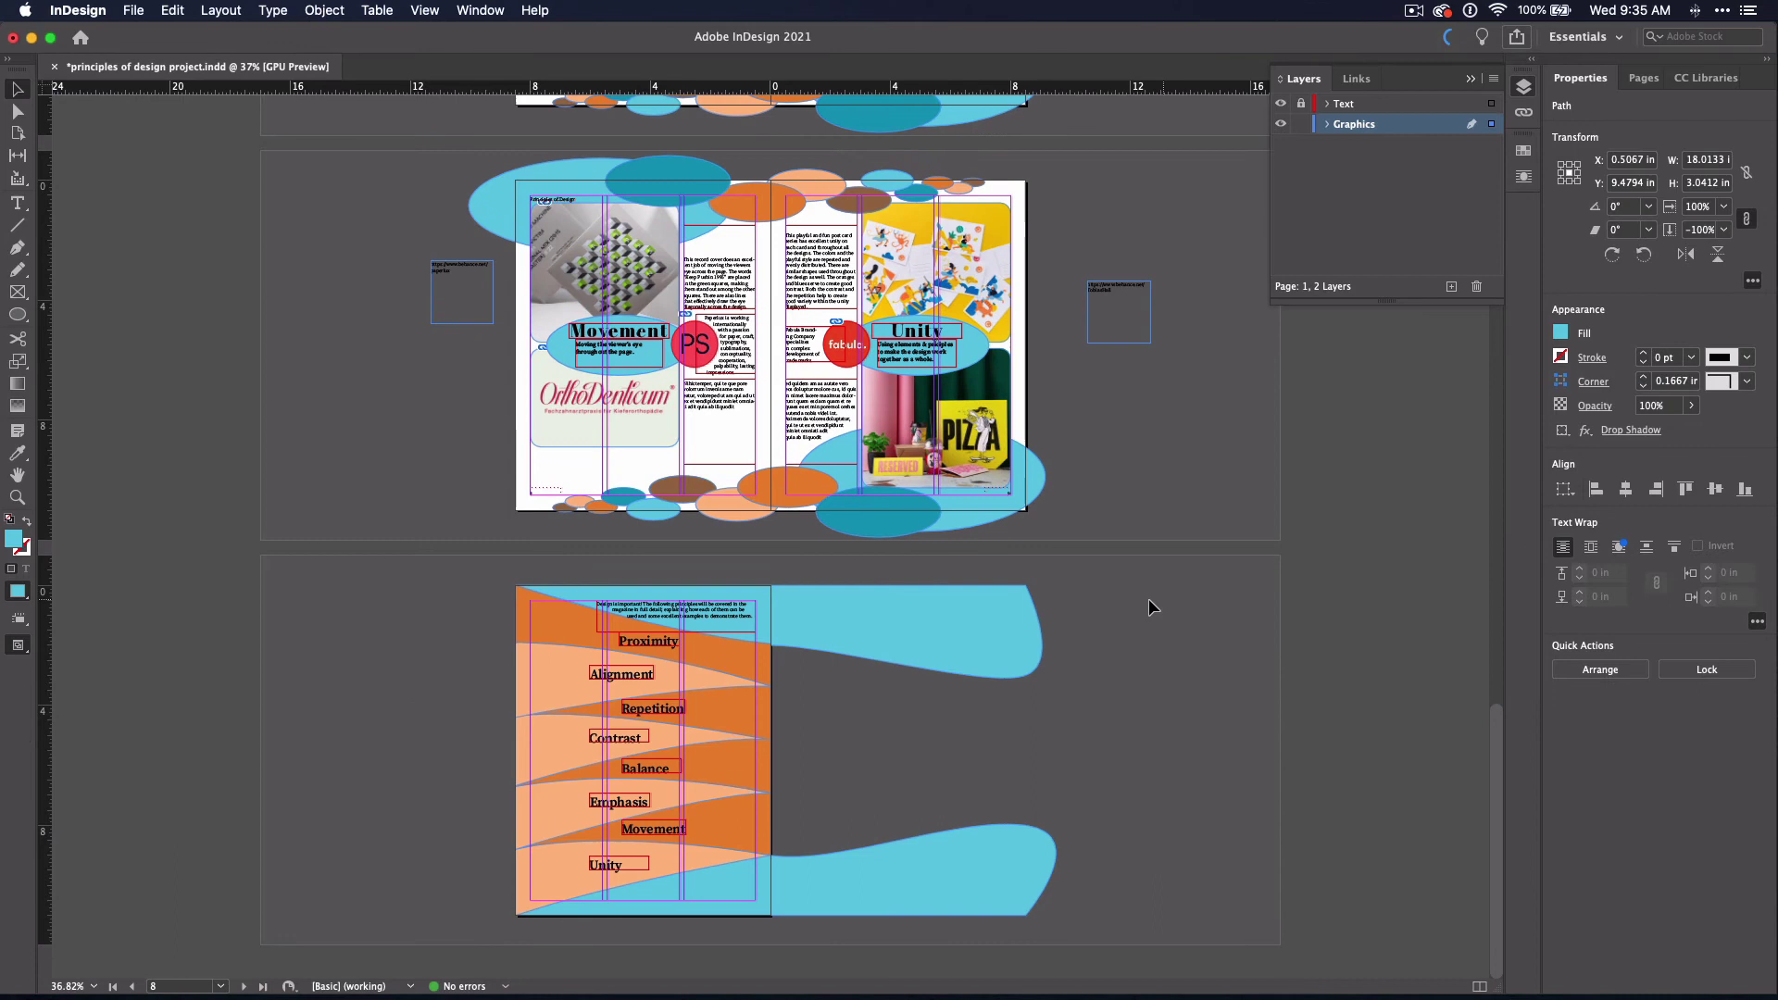
pyautogui.click(975, 631)
pyautogui.moveTo(478, 564); pyautogui.dragTo(559, 940)
pyautogui.click(1587, 431)
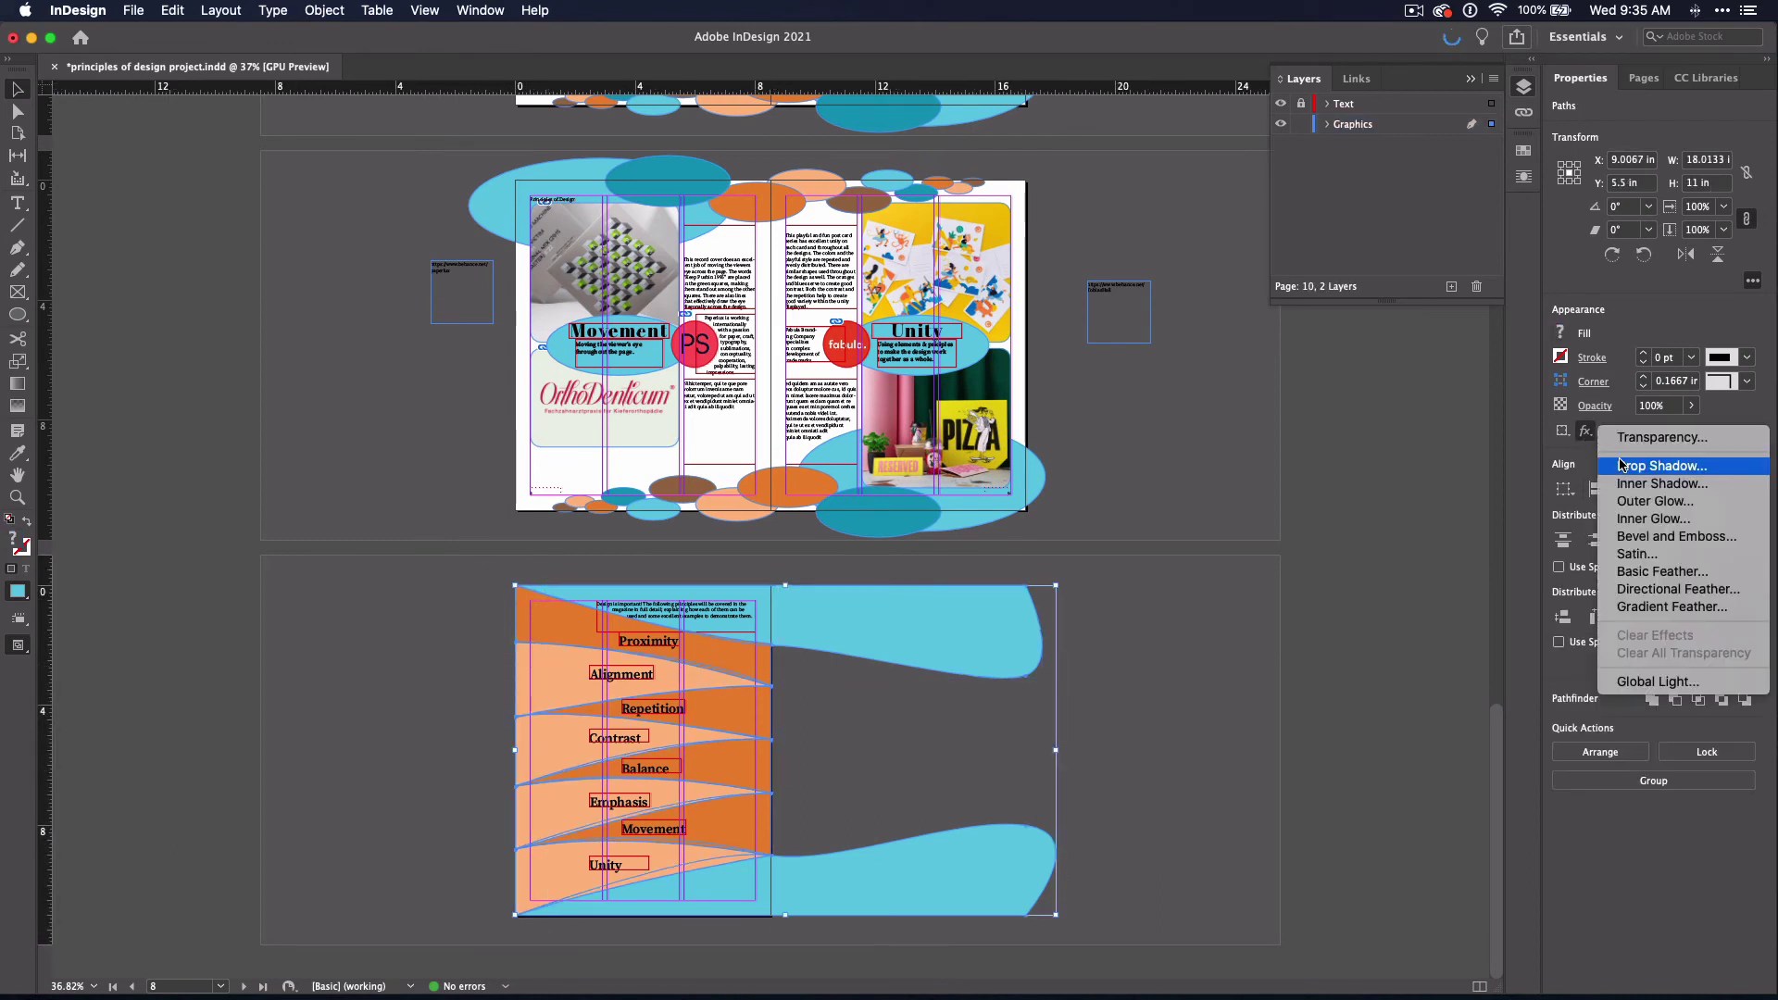
pyautogui.click(1612, 467)
pyautogui.click(1461, 547)
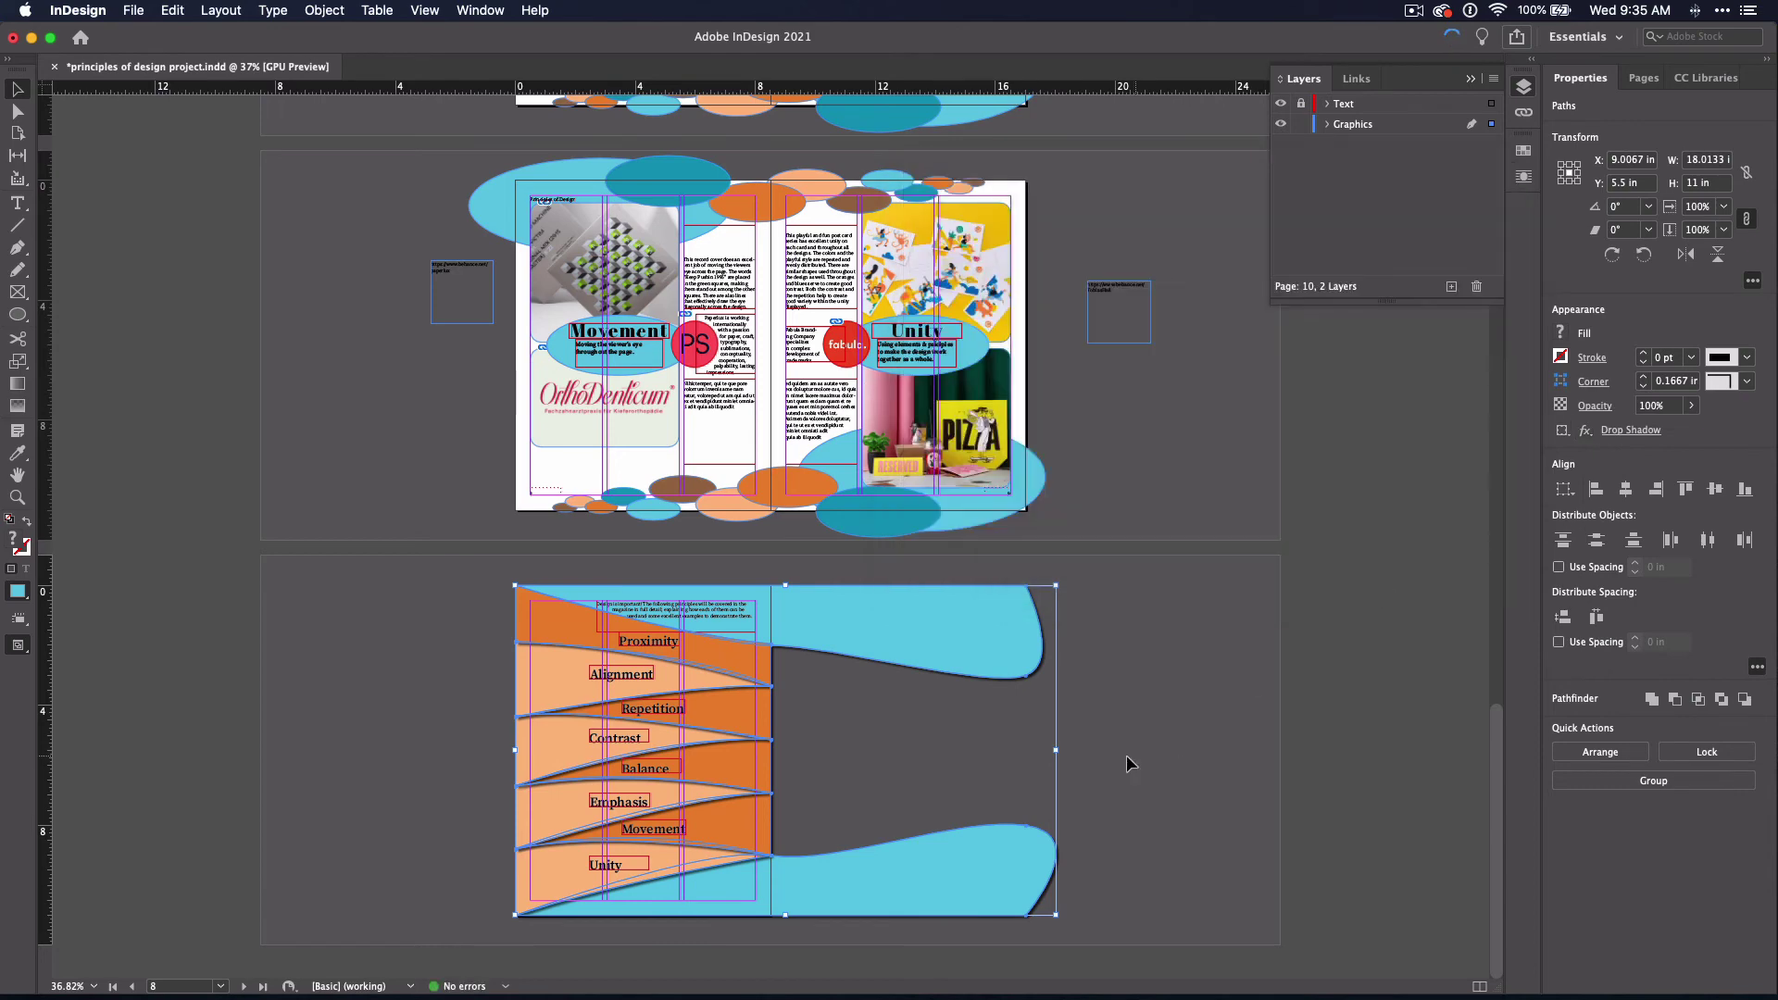
pyautogui.click(1127, 754)
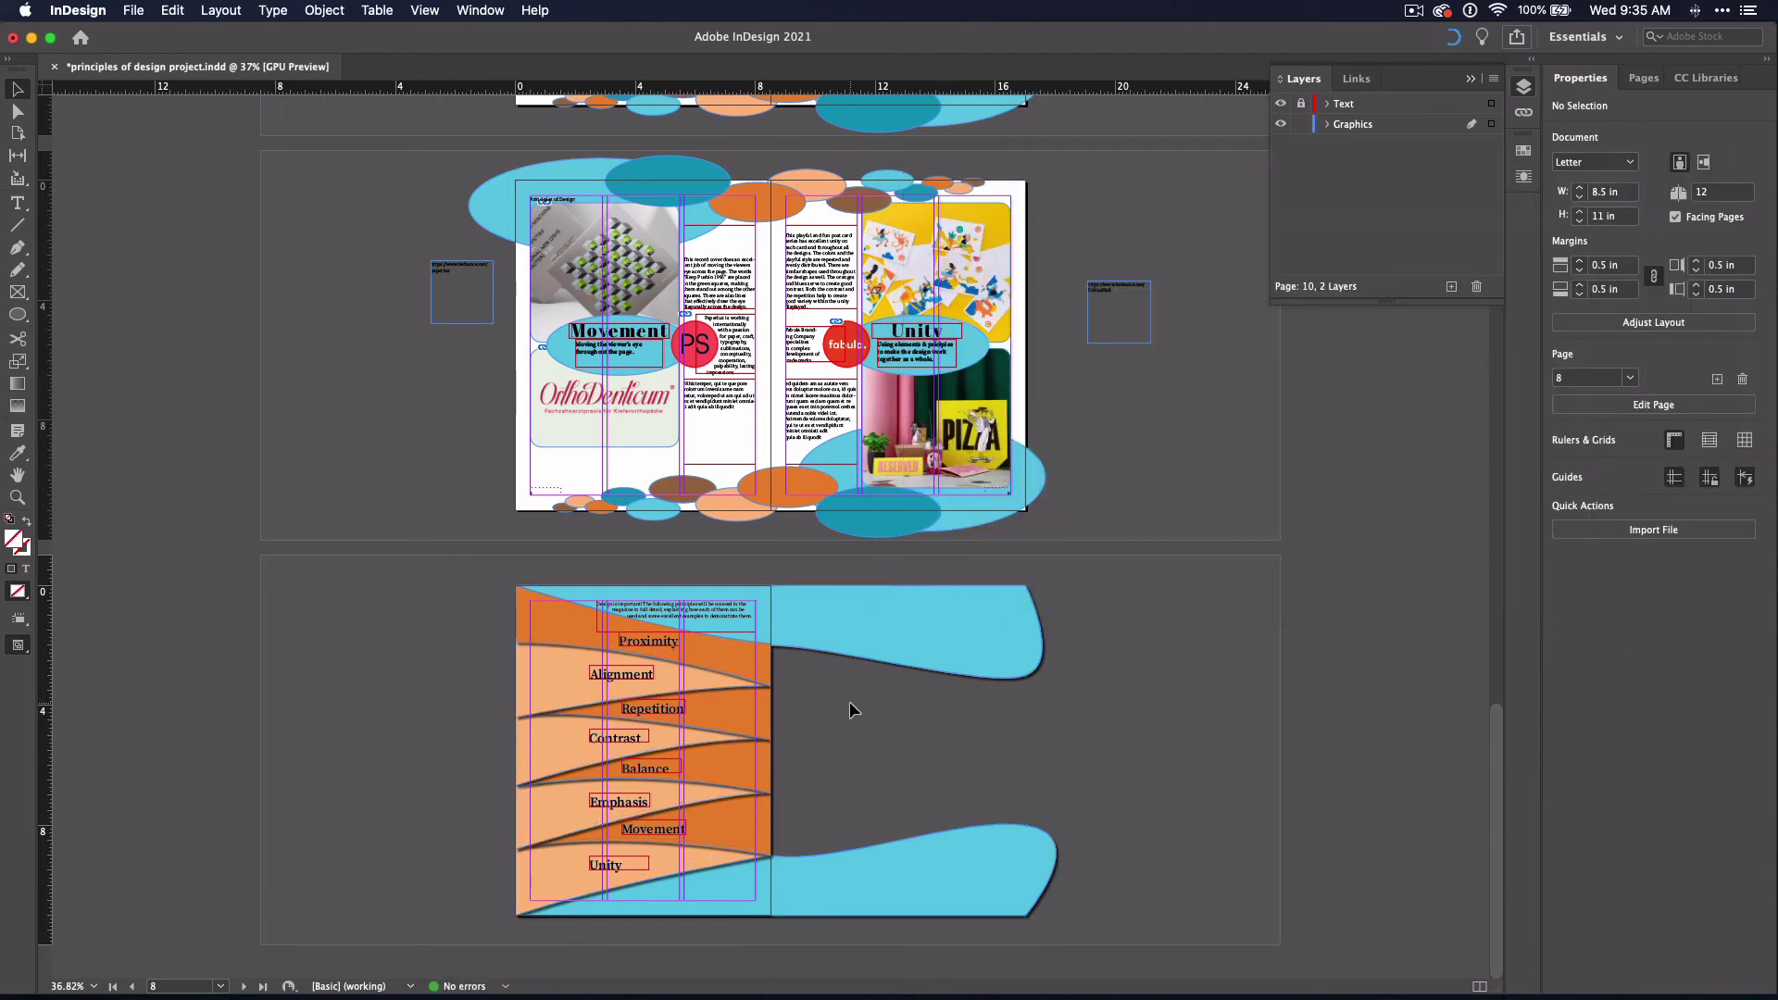
pyautogui.scroll(5, 850, 710)
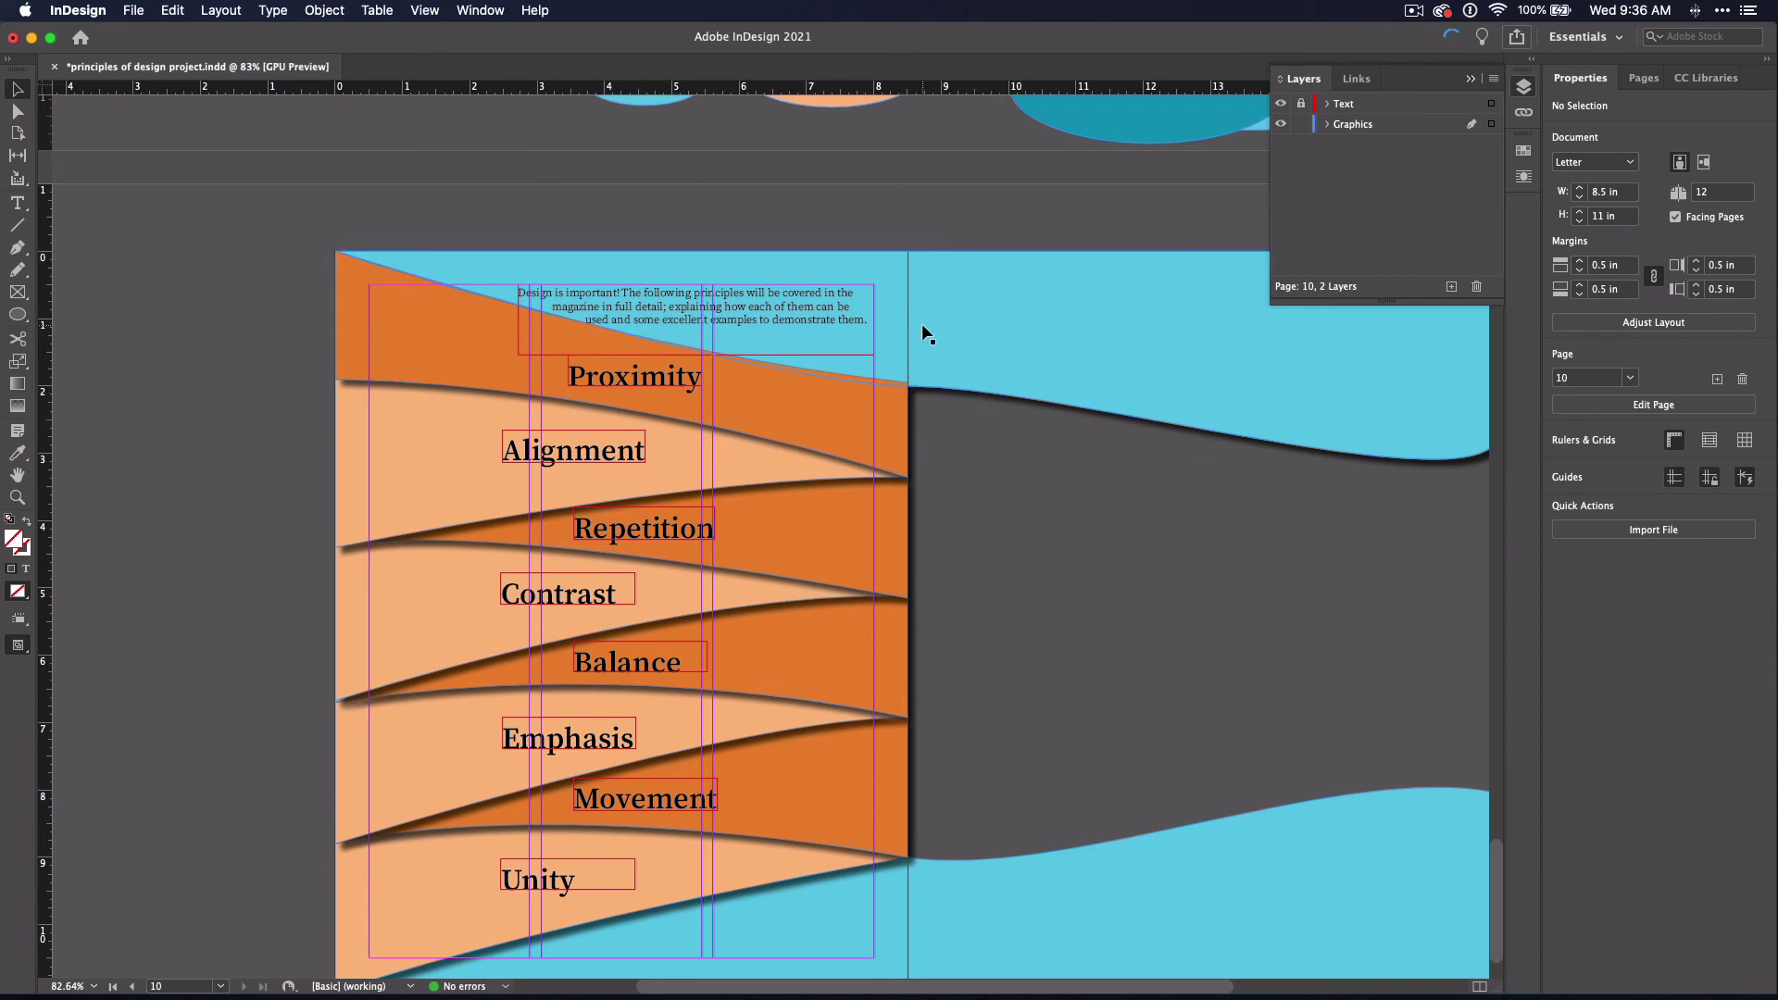
# Step: Bring the principles page's upper cyan wave one level forward with Arrange > Bring Forward
pyautogui.click(1034, 363)
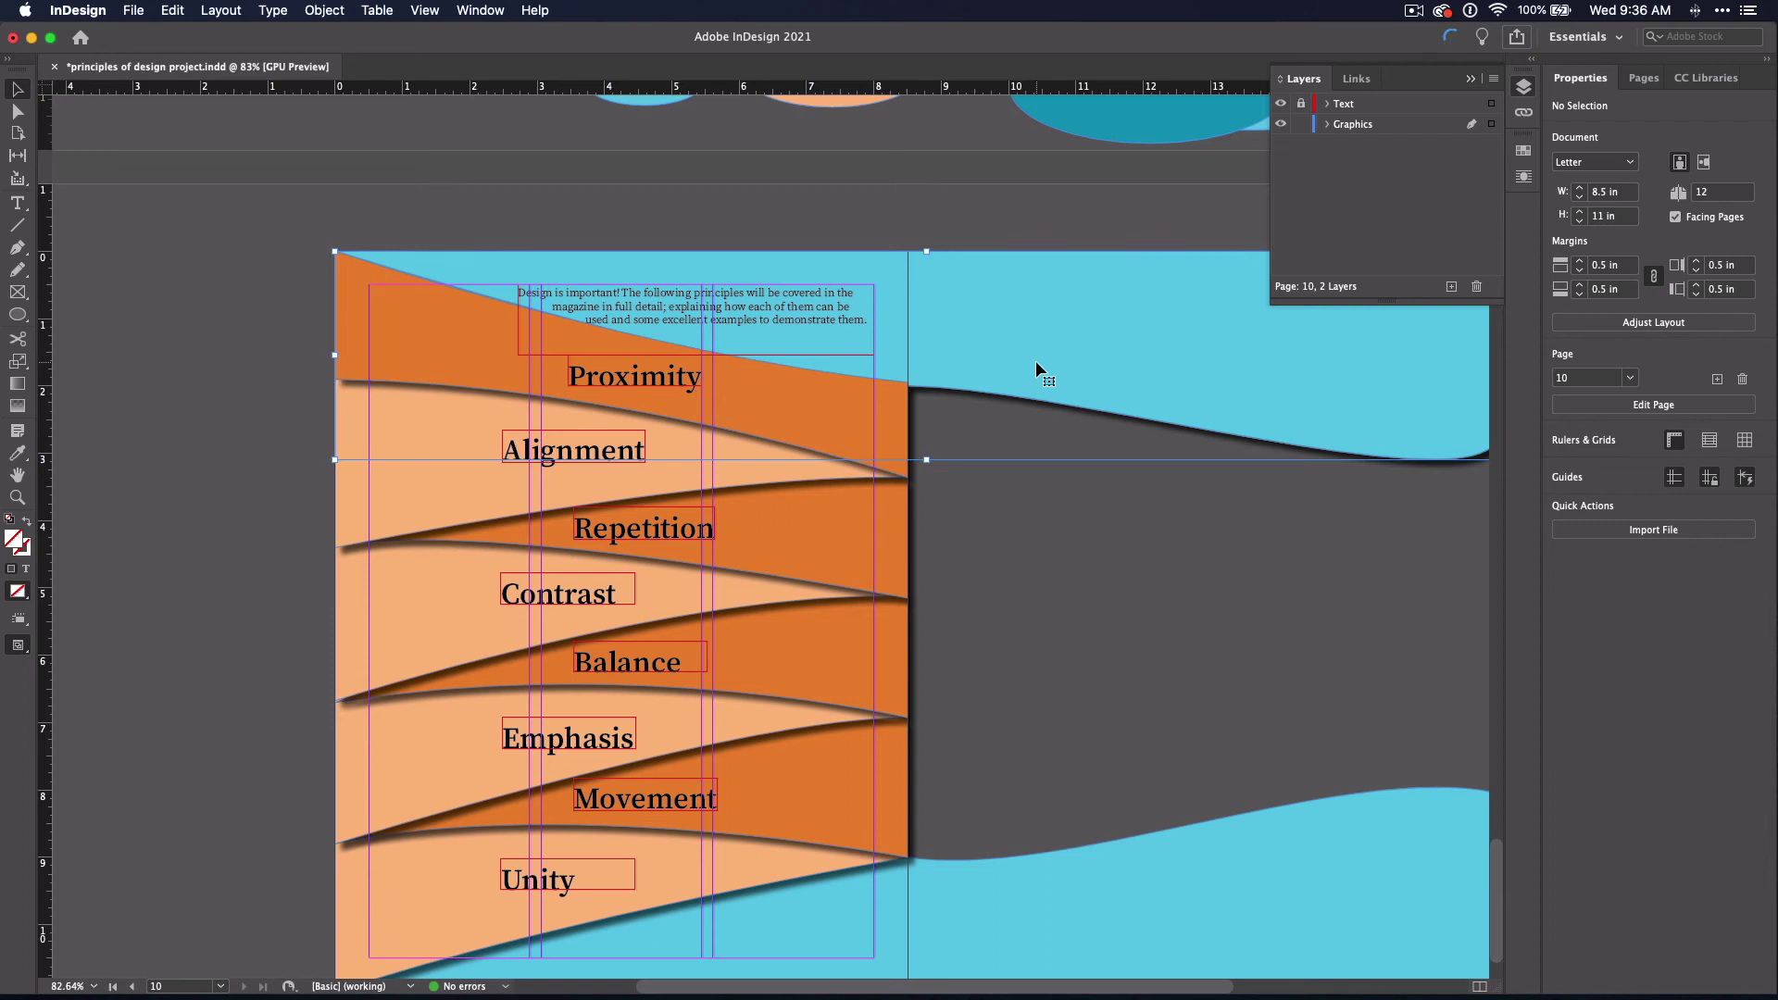
pyautogui.click(1601, 669)
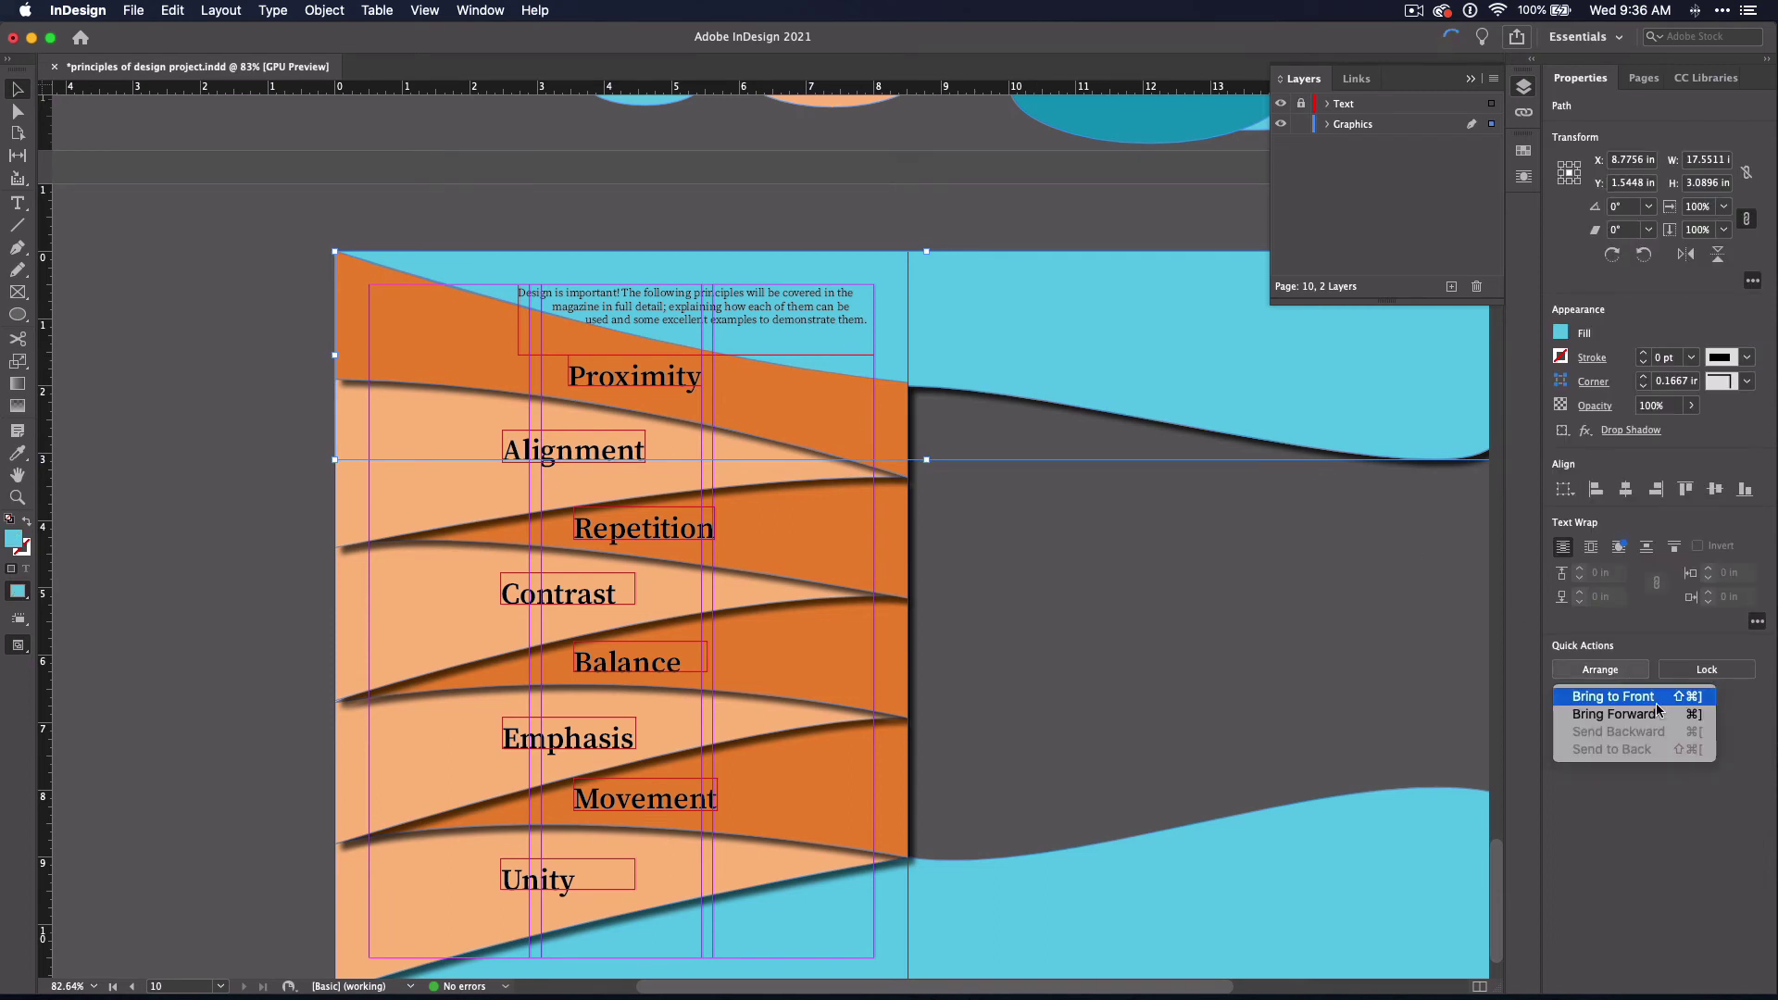
pyautogui.click(1691, 713)
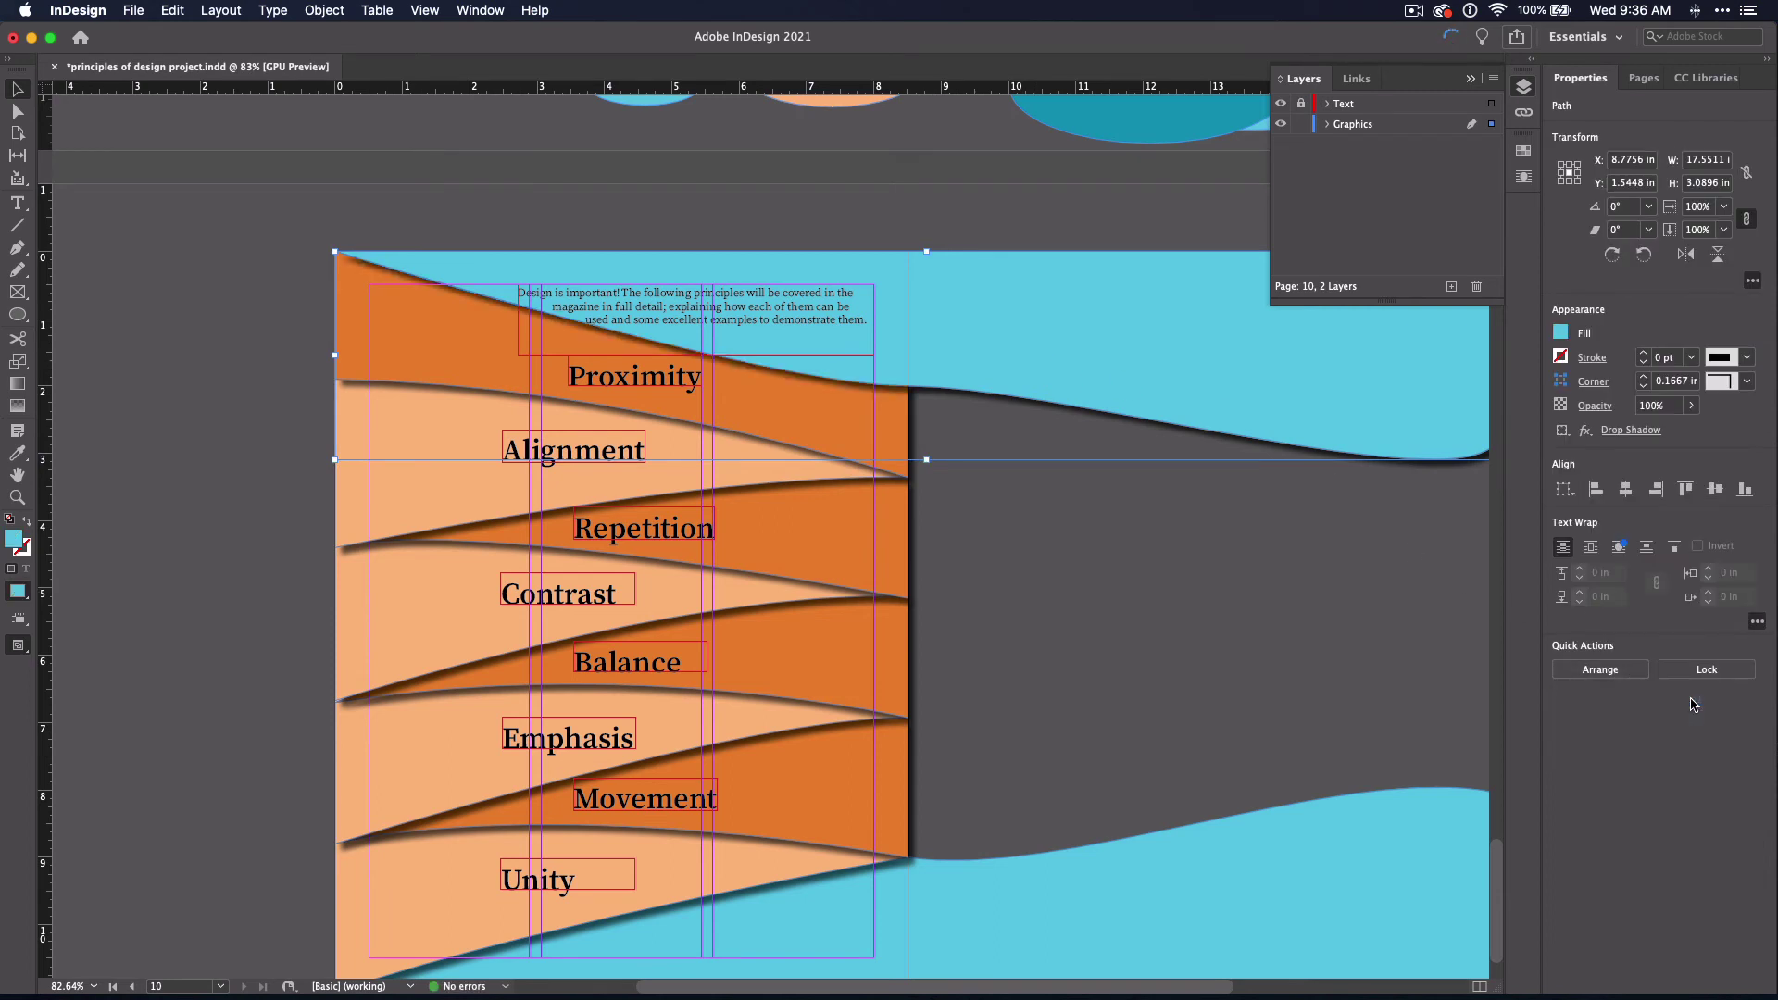
pyautogui.click(1417, 613)
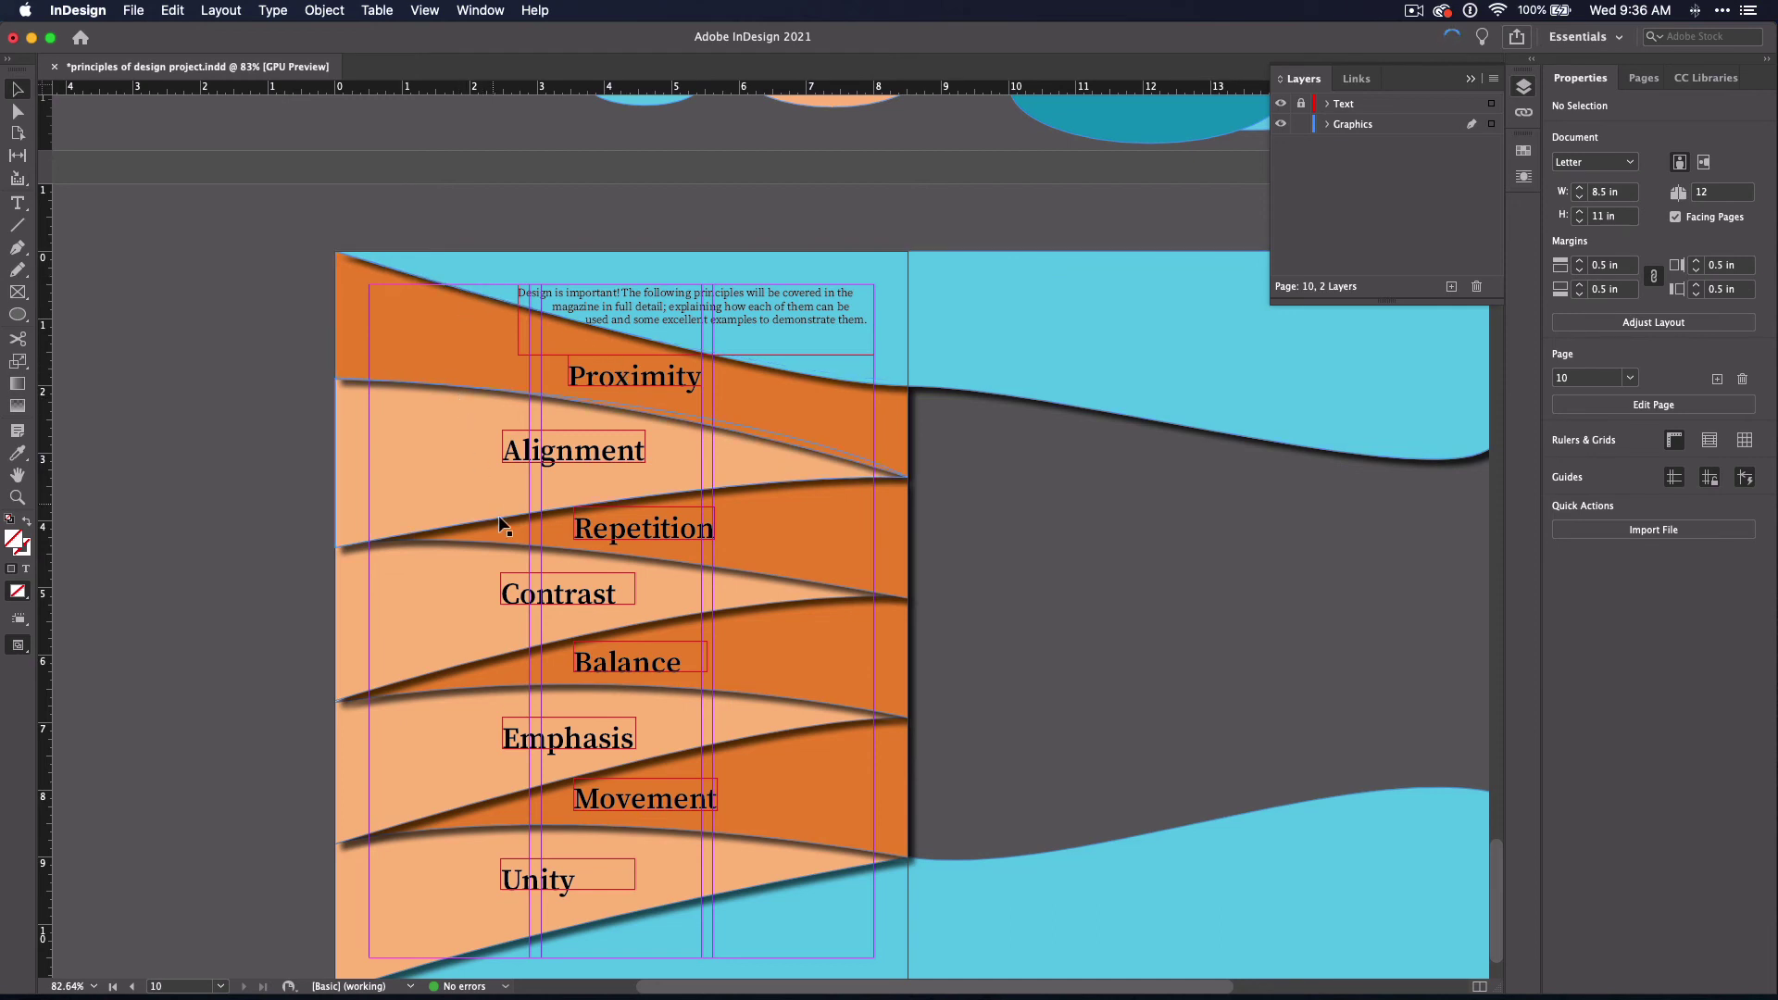
pyautogui.scroll(-1, 950, 694)
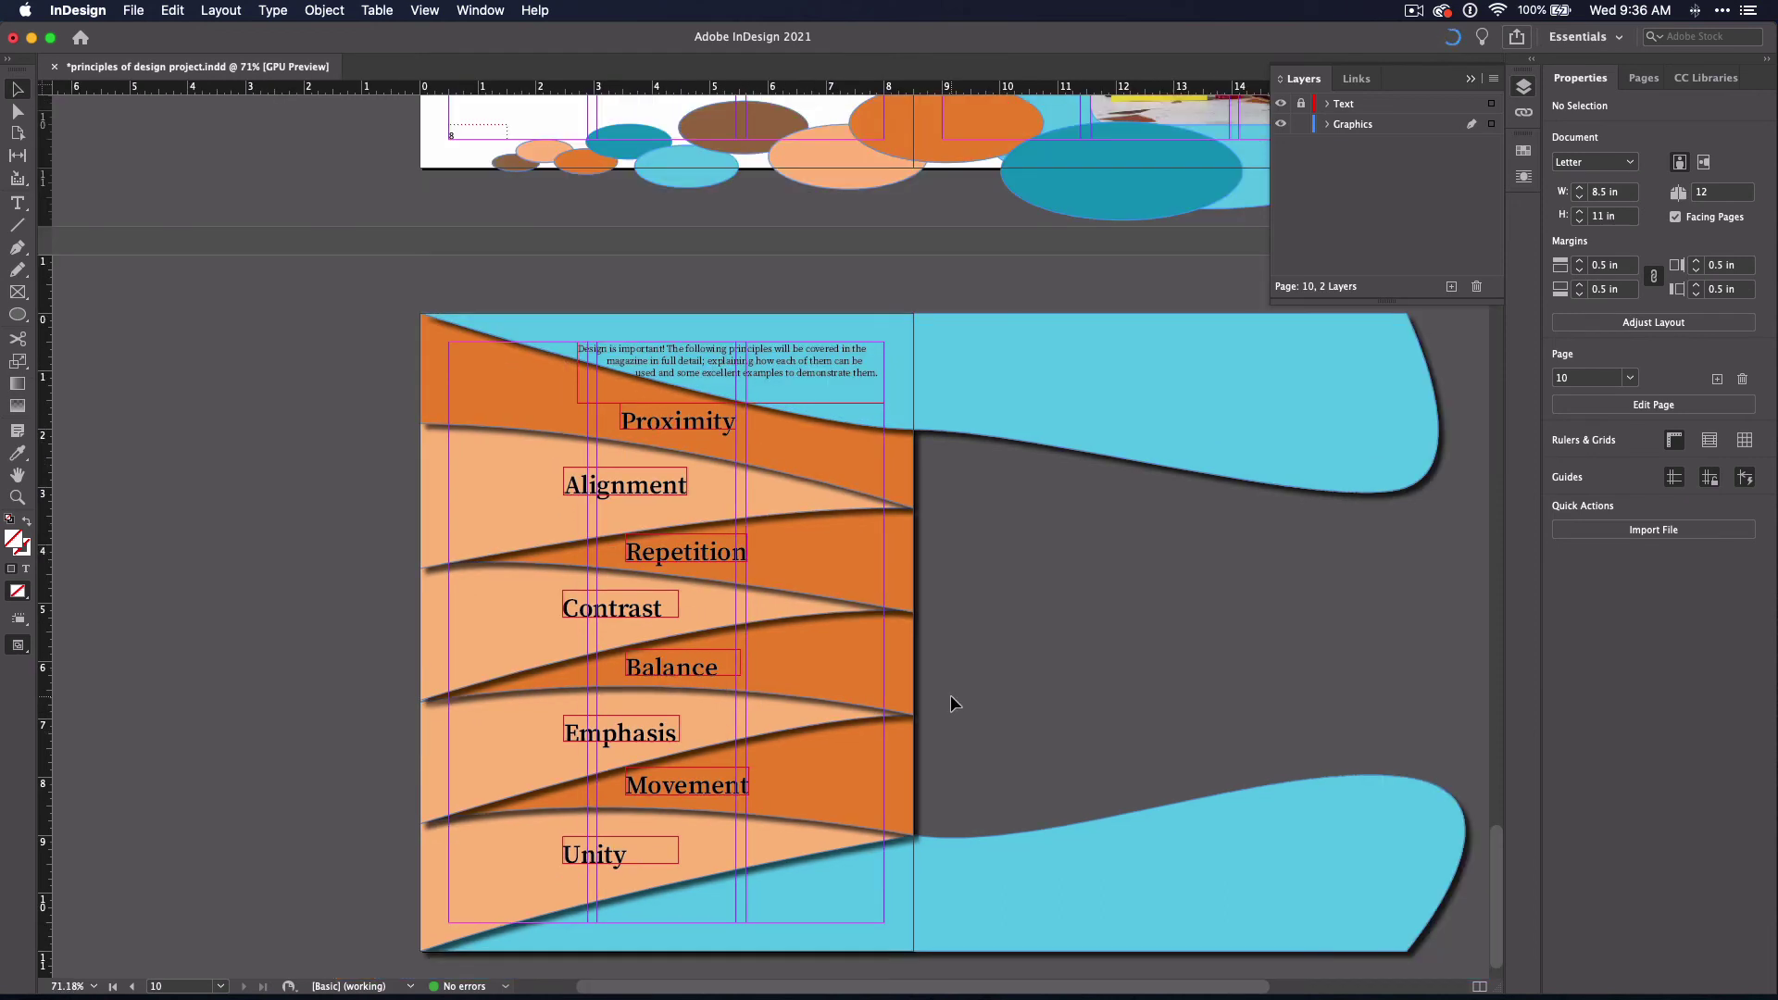